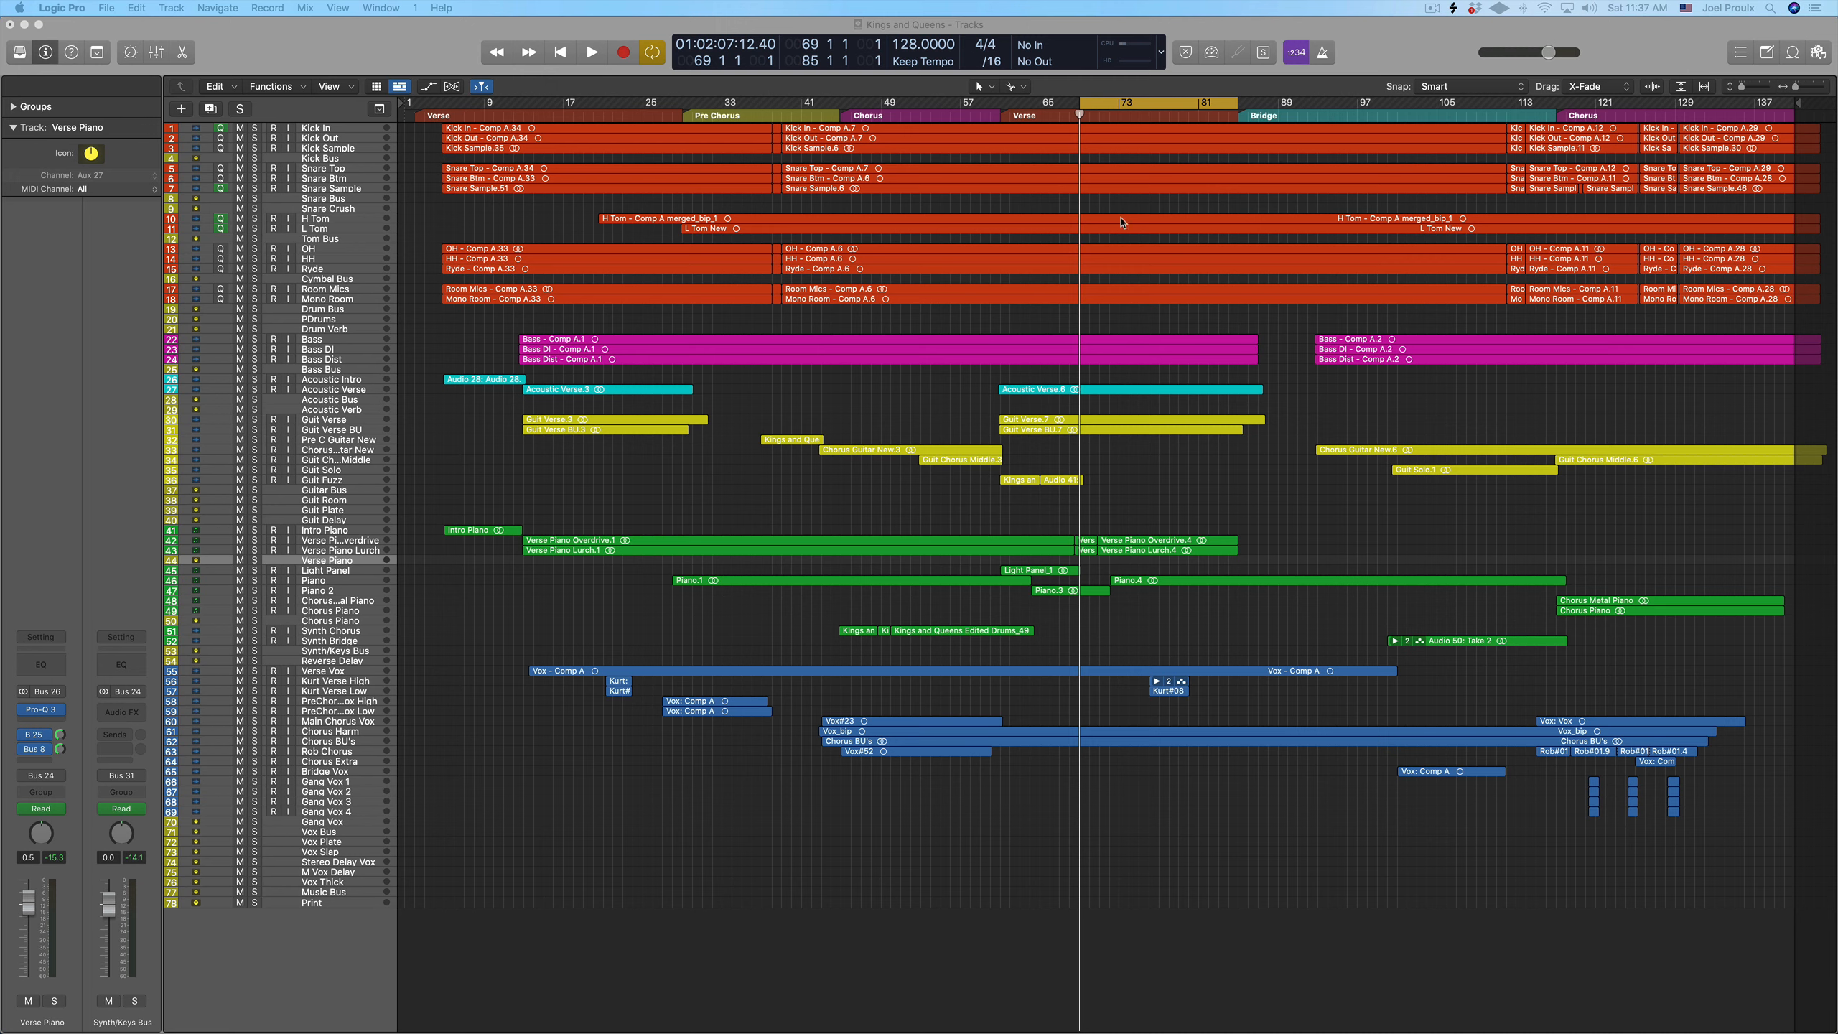
- Play the second verse from bar 69 and compare the Verse Piano bus in solo with the full mix
drag(1085, 115, 1080, 115)
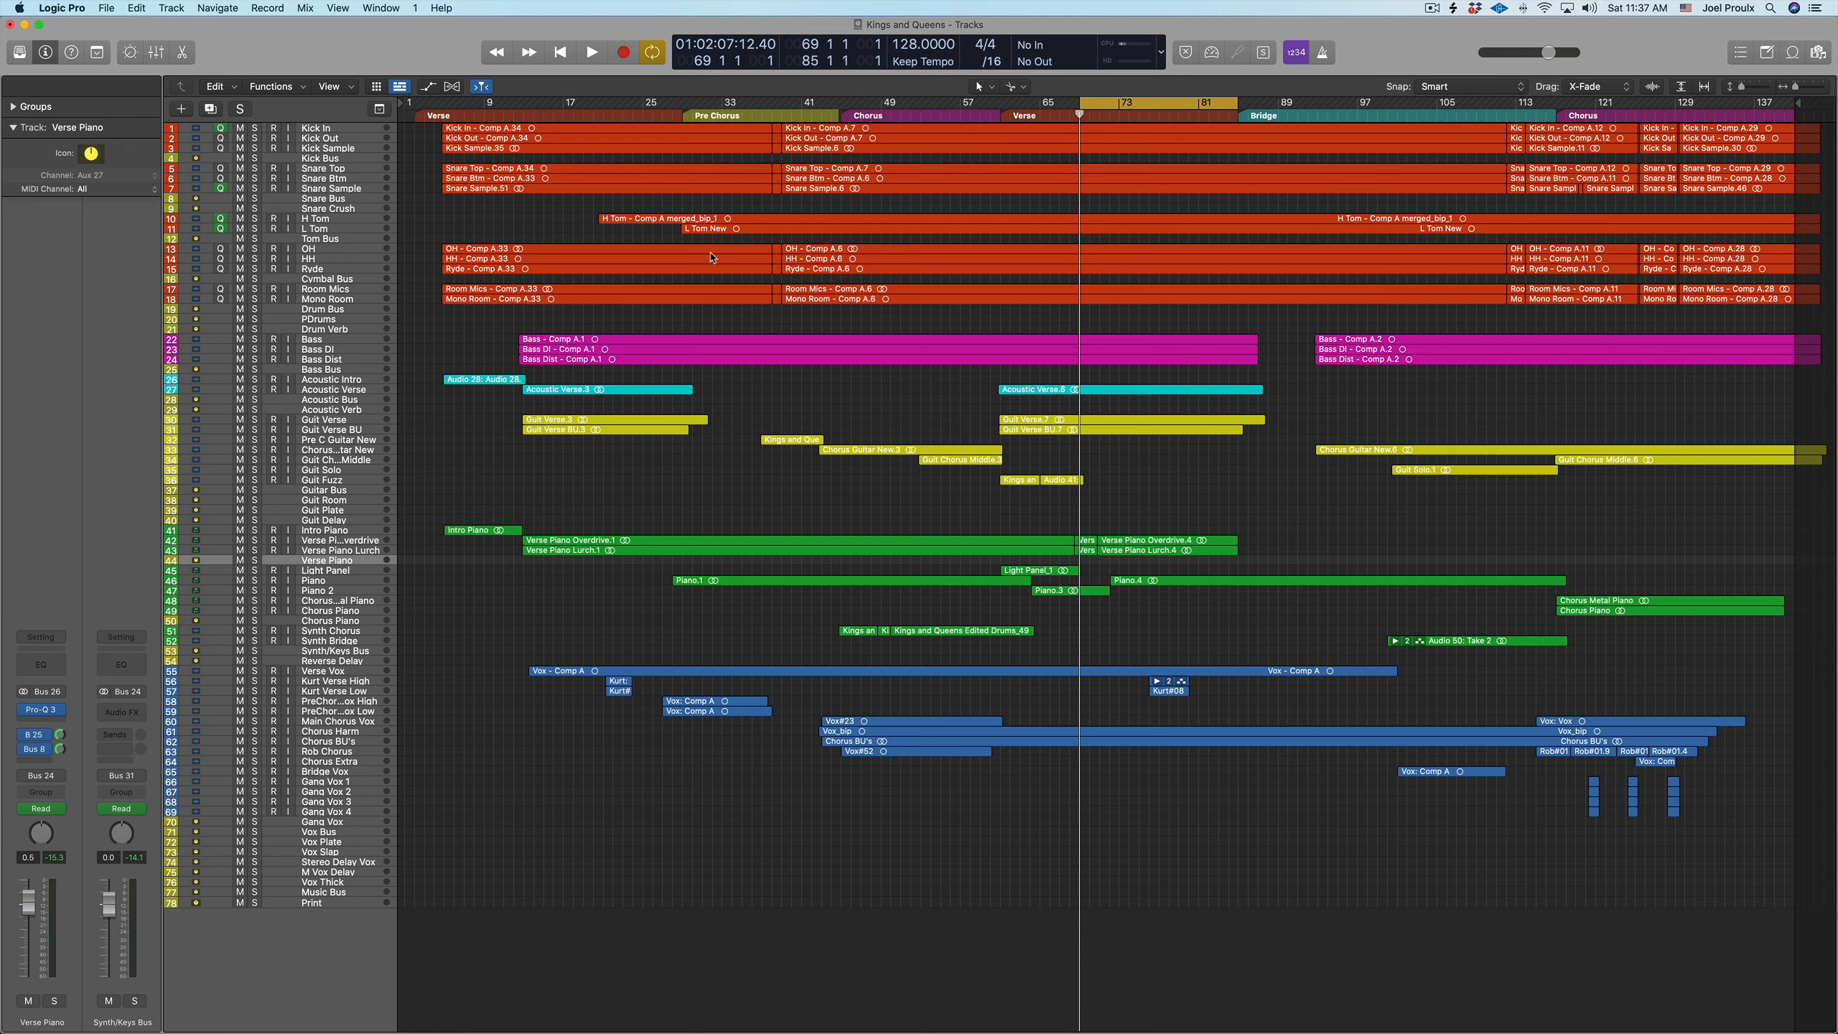
drag(1079, 115, 1078, 115)
key(space)
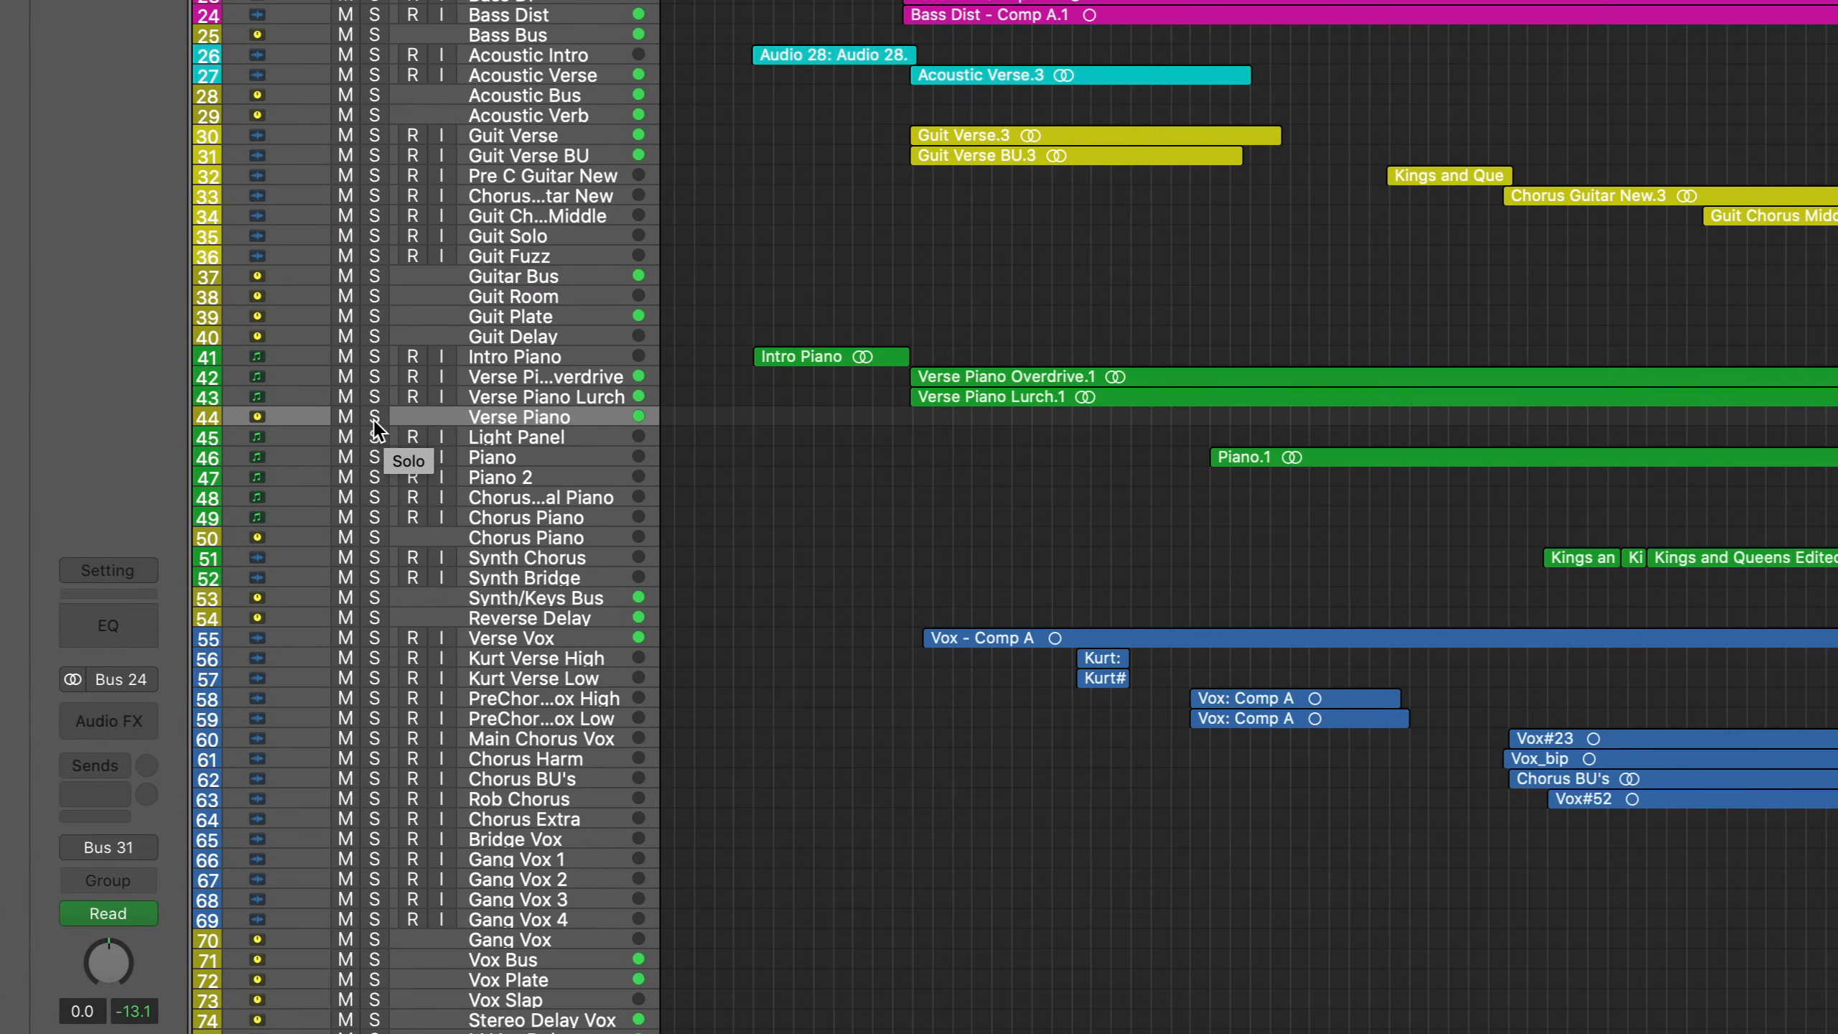
click(255, 562)
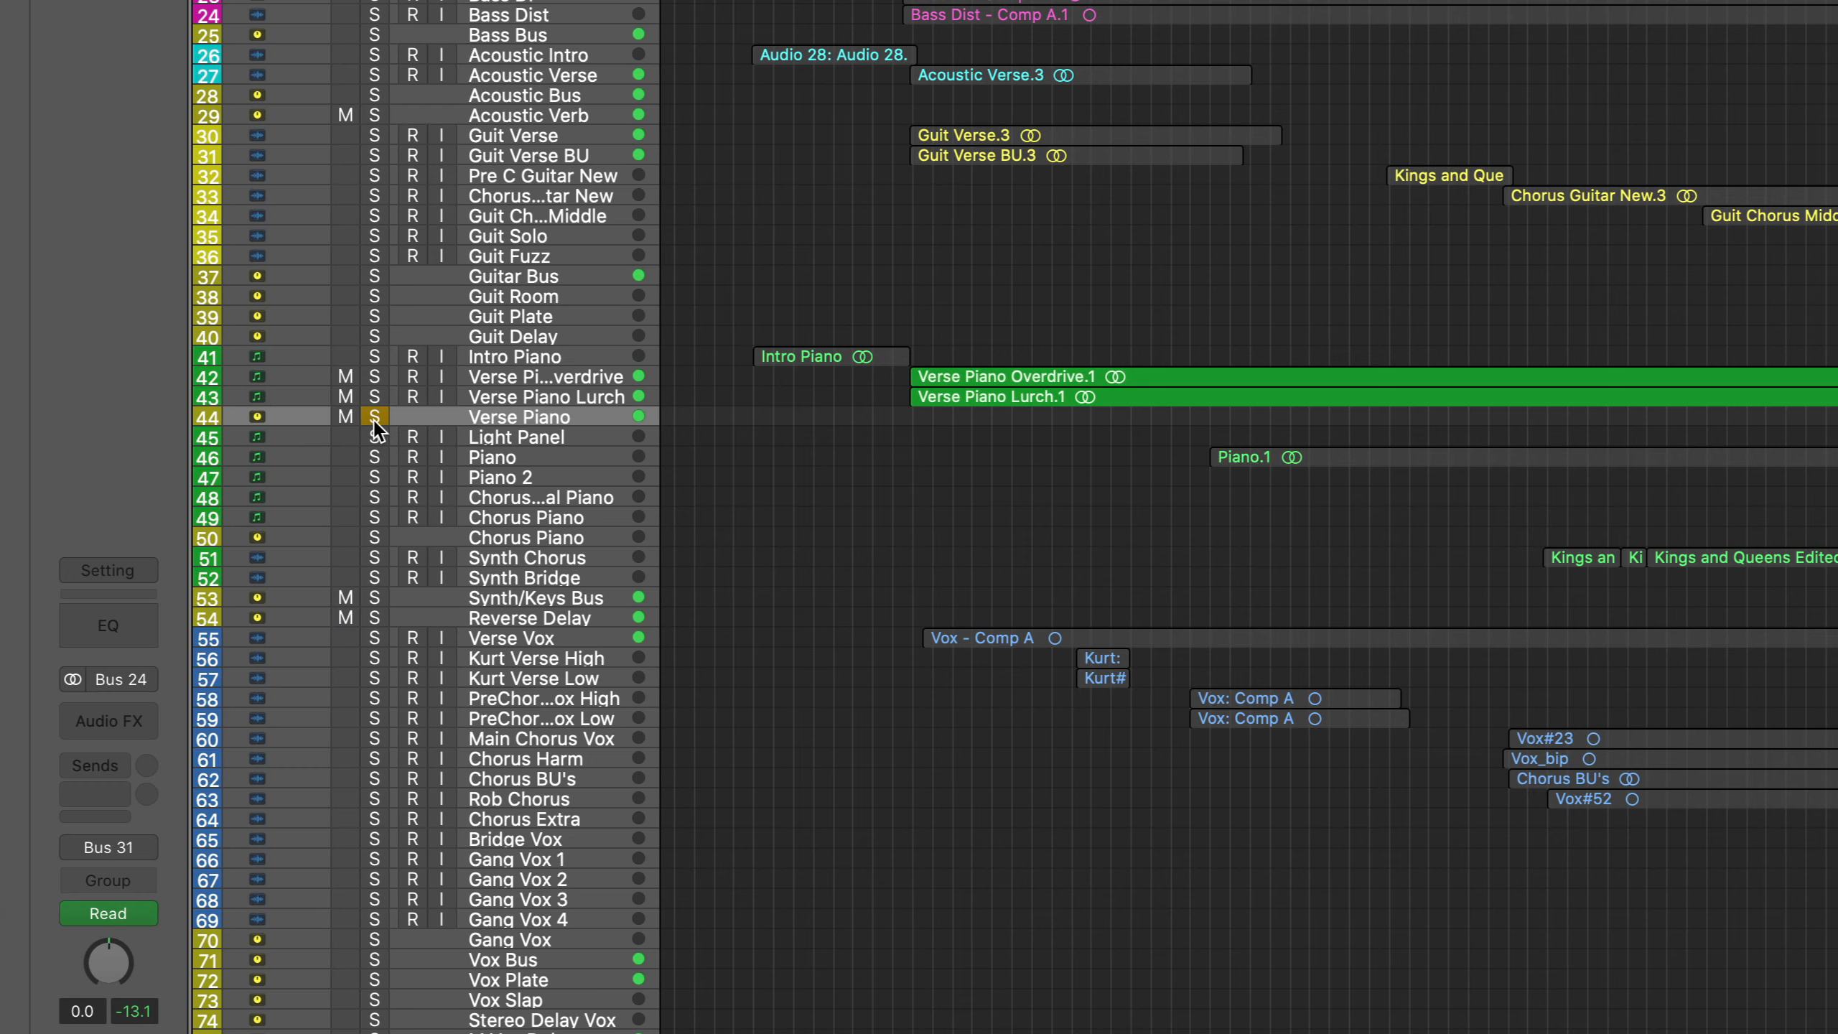
click(373, 418)
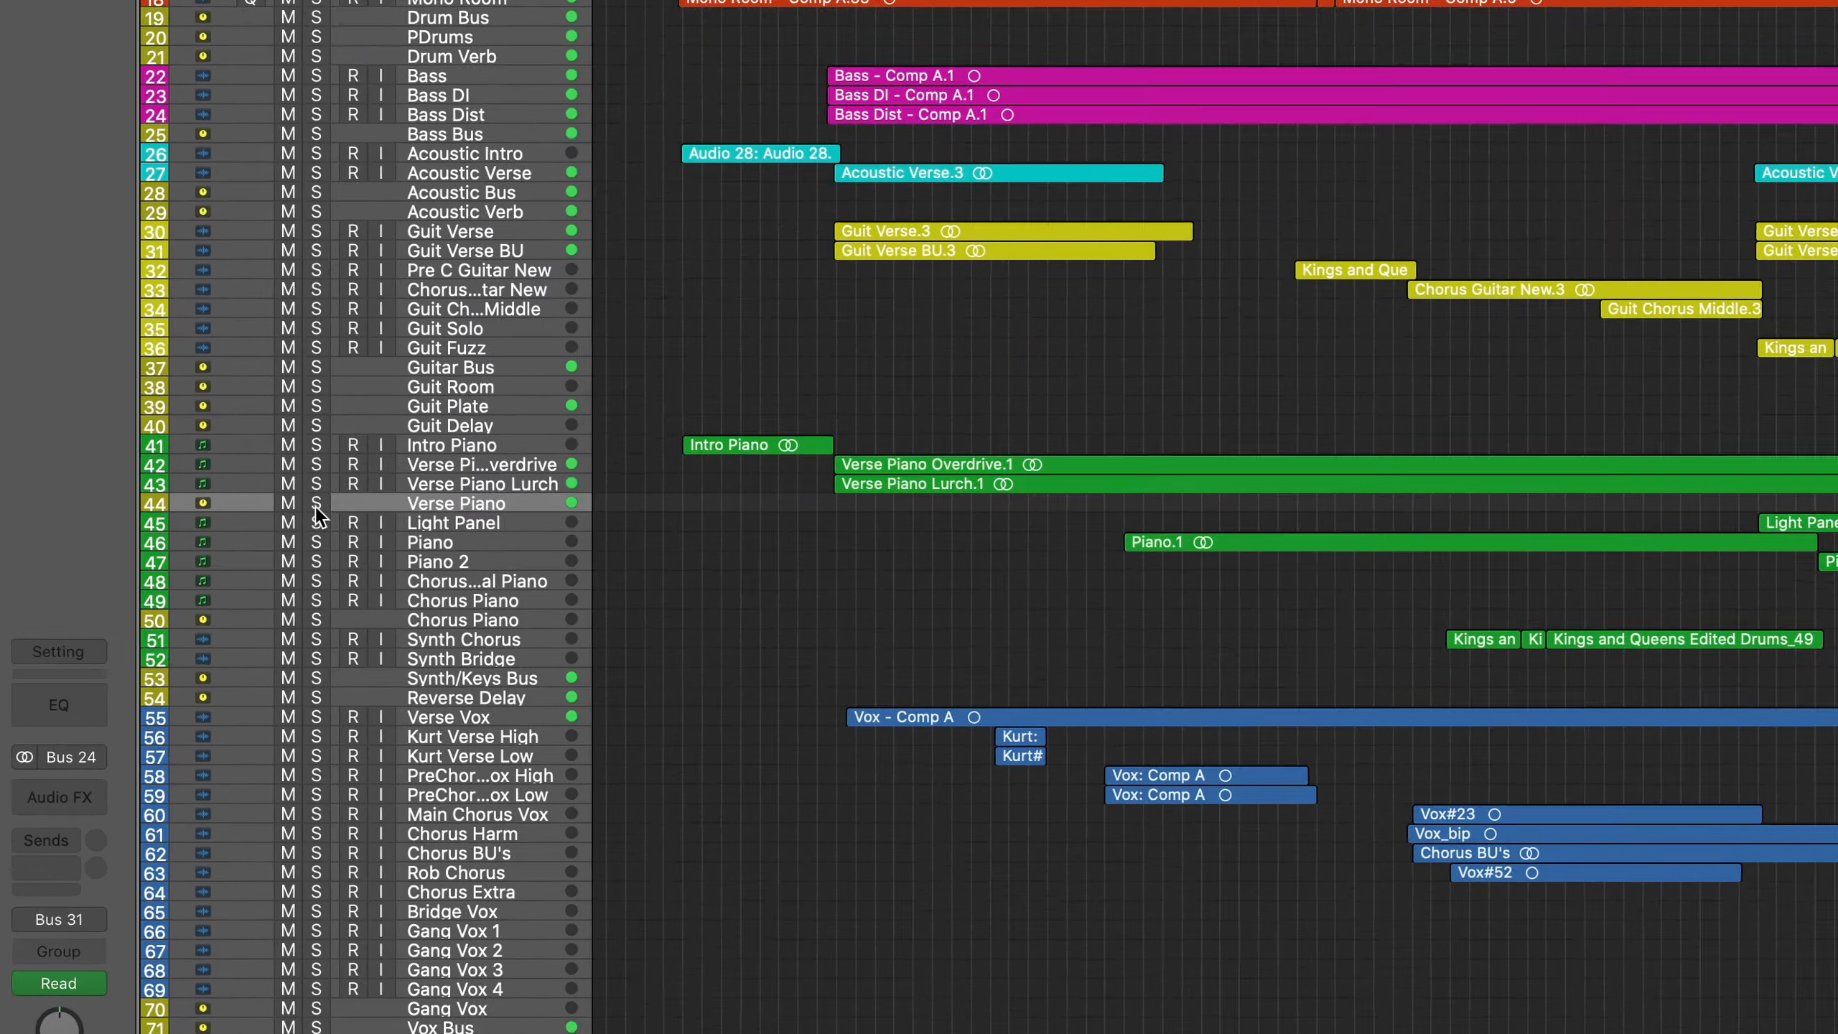
click(255, 561)
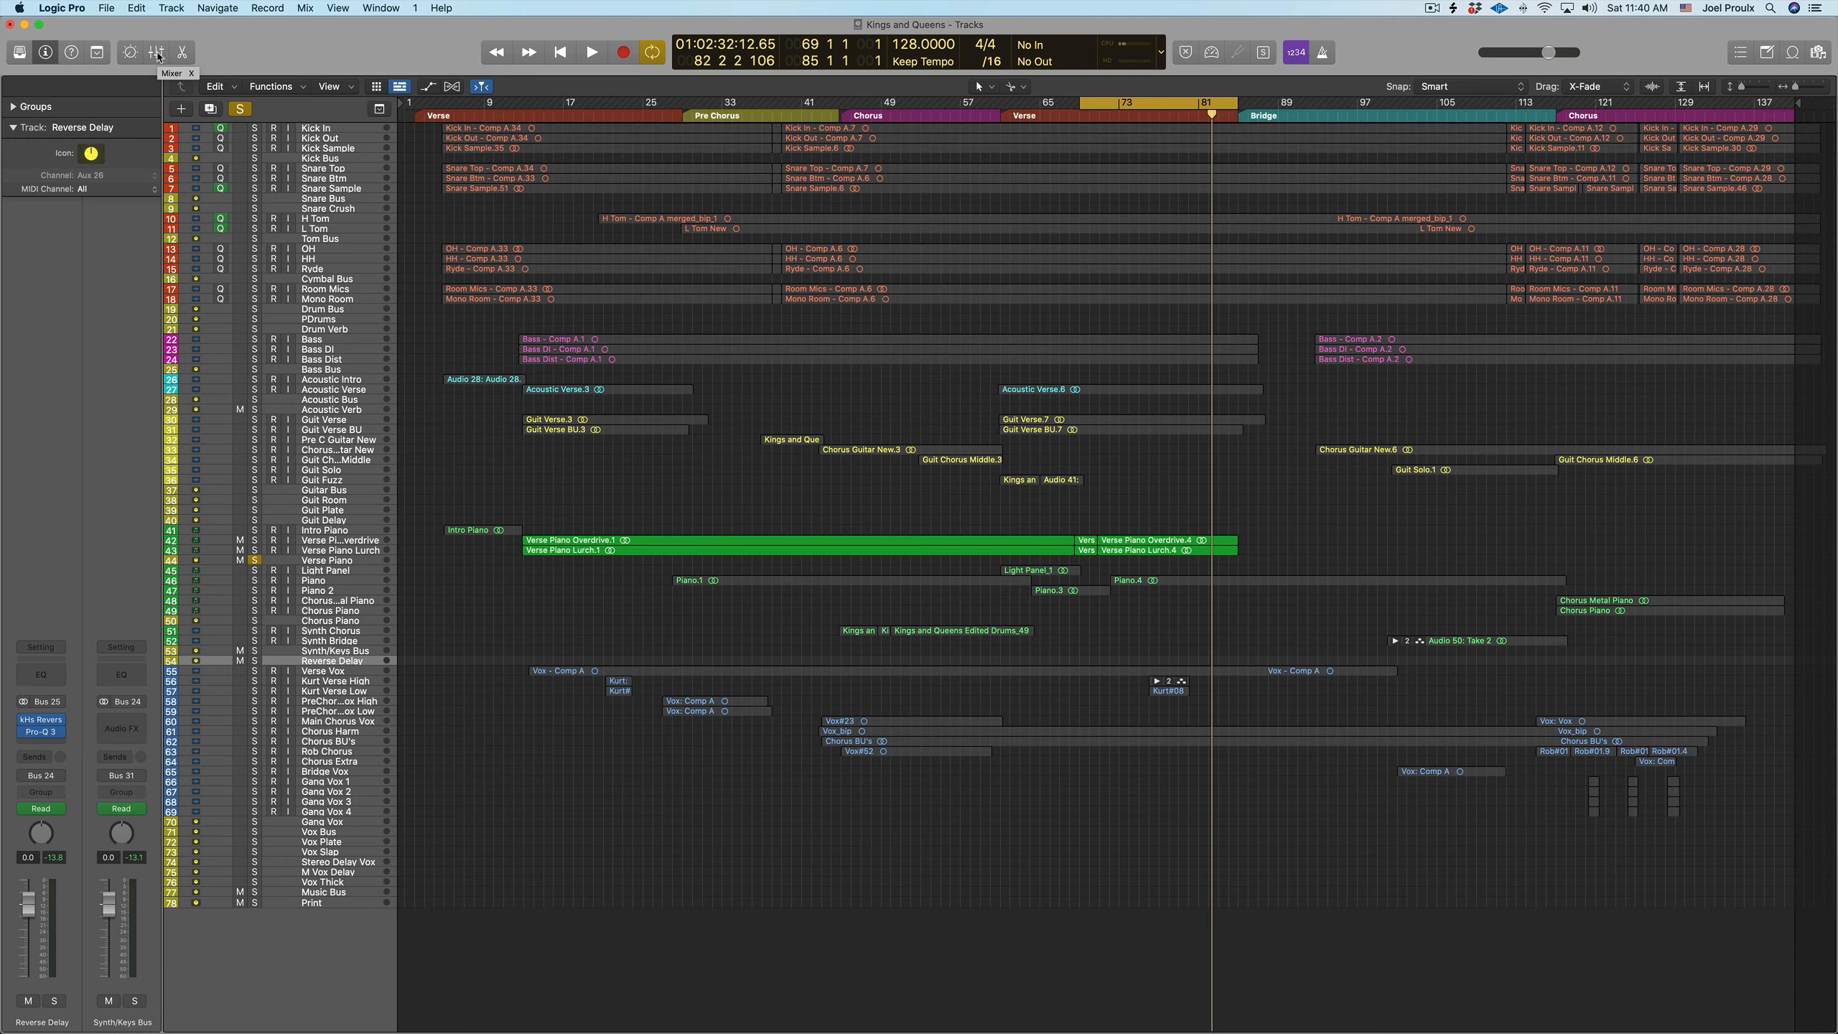
- Show the mixer, check the Verse Piano's Bus 25 send destination, and select the Reverse Delay channel strip
click(157, 53)
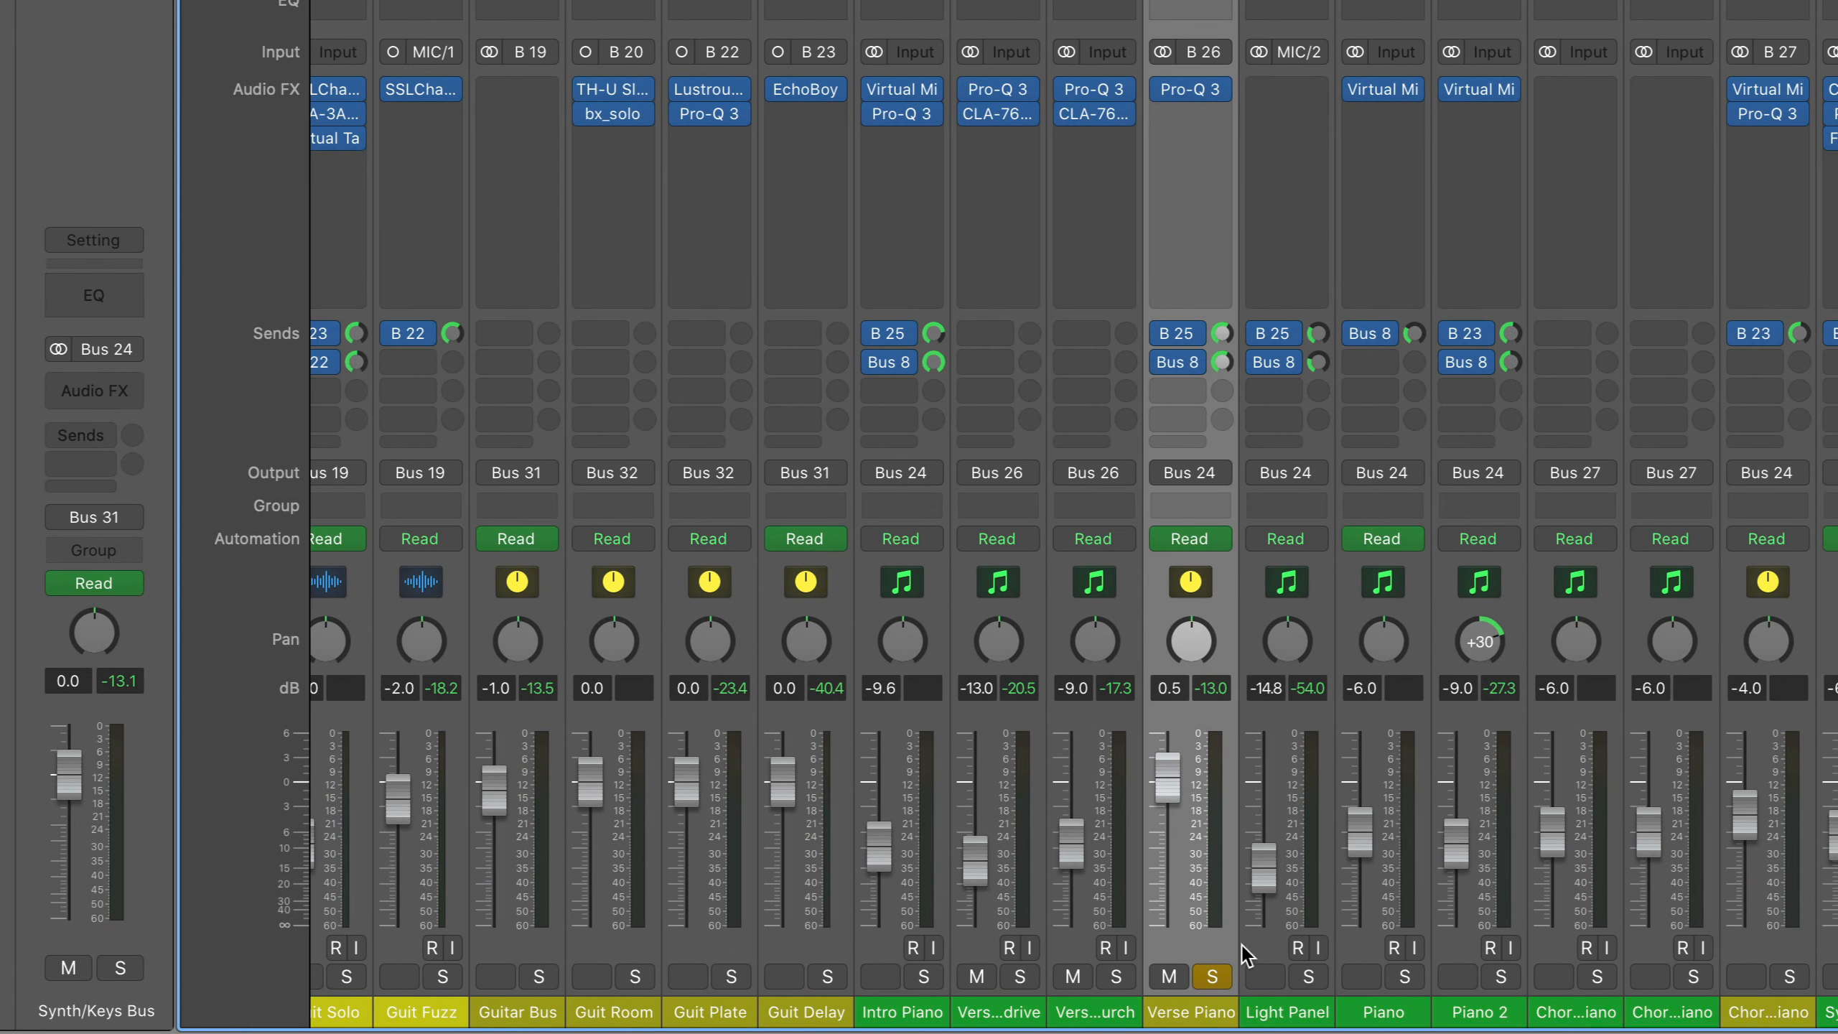
click(1198, 337)
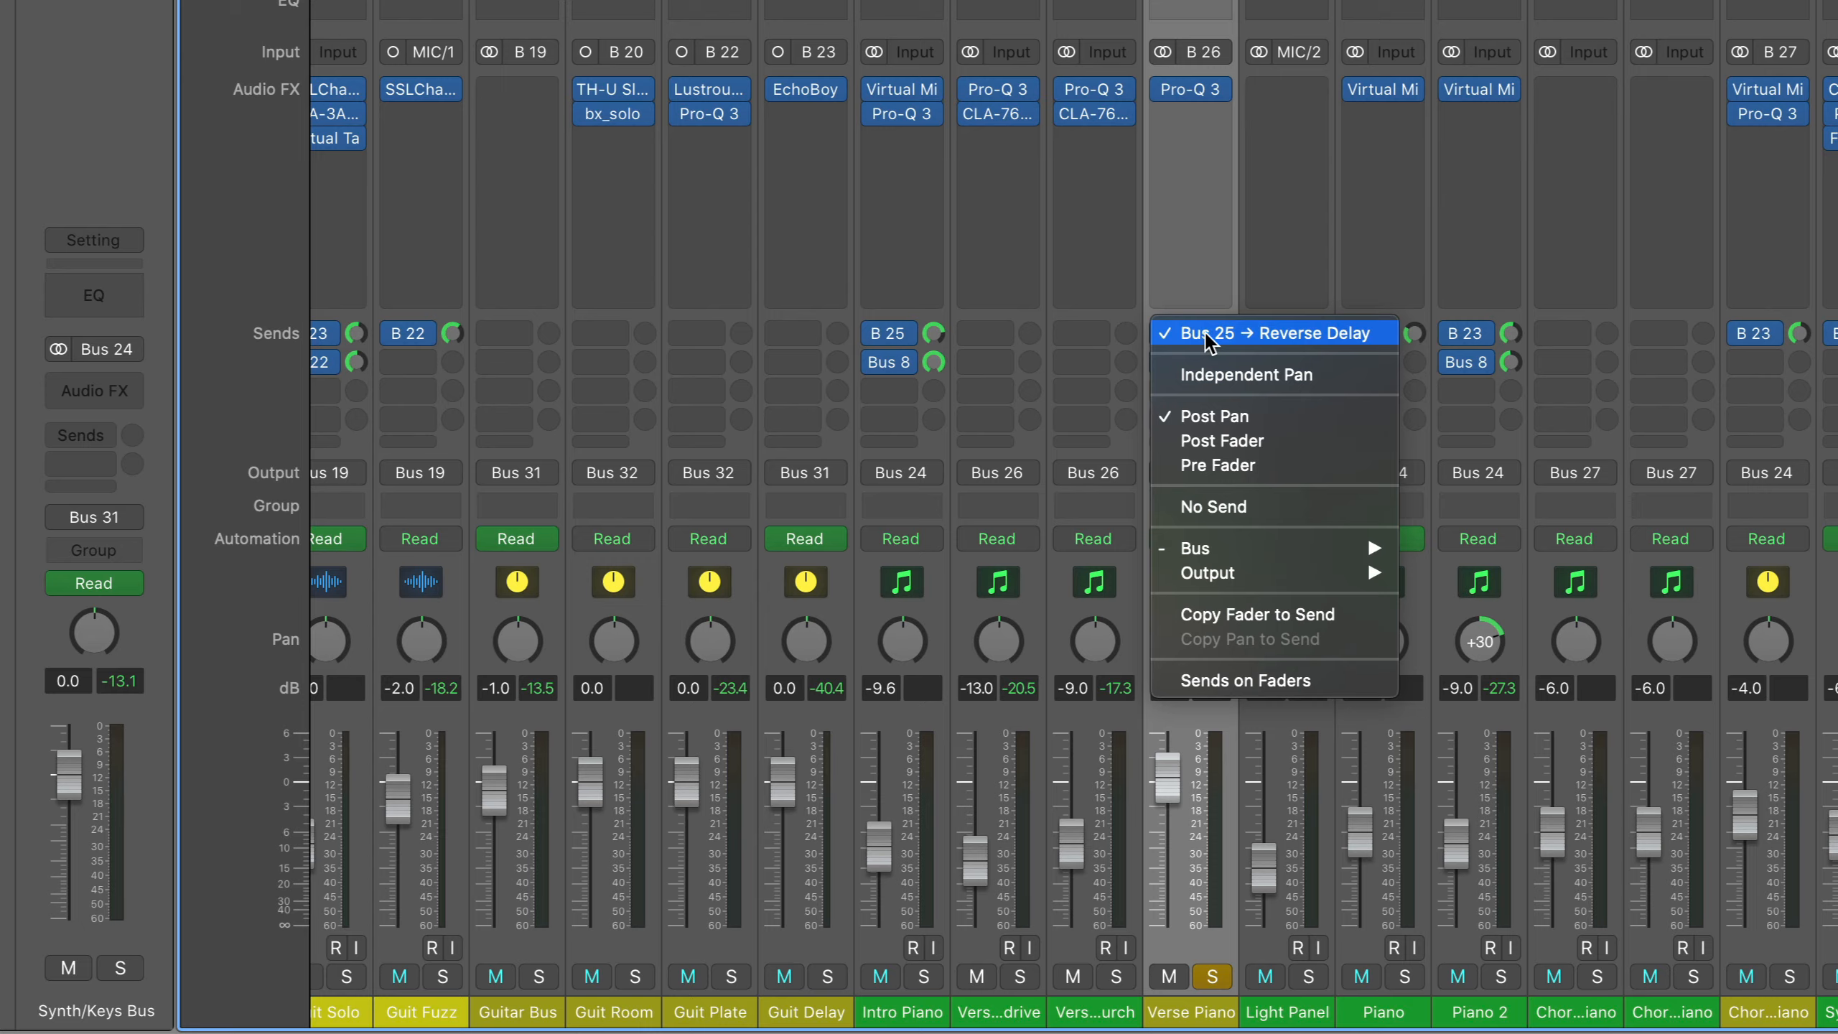
click(1198, 335)
click(1210, 1018)
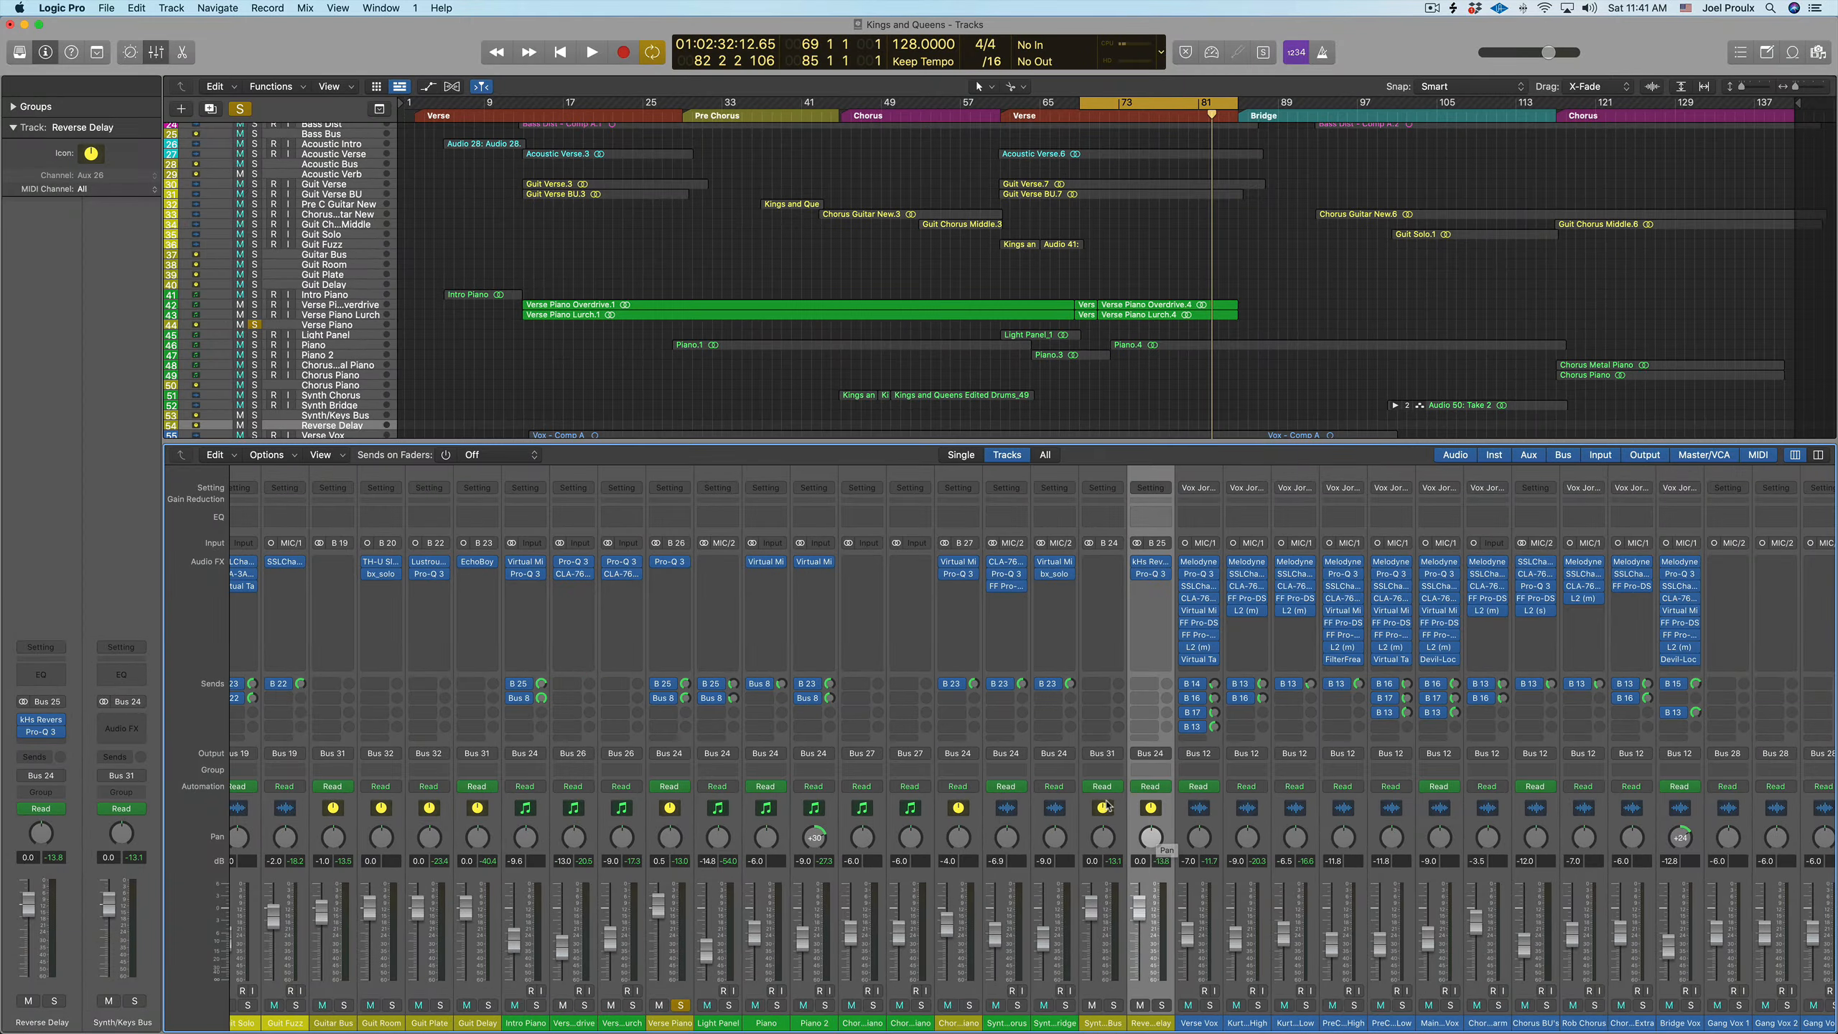
- Inspect the kHs Reverser and Pro-Q 3 settings on the Reverse Delay channel, closing each plug-in window after viewing
click(1151, 564)
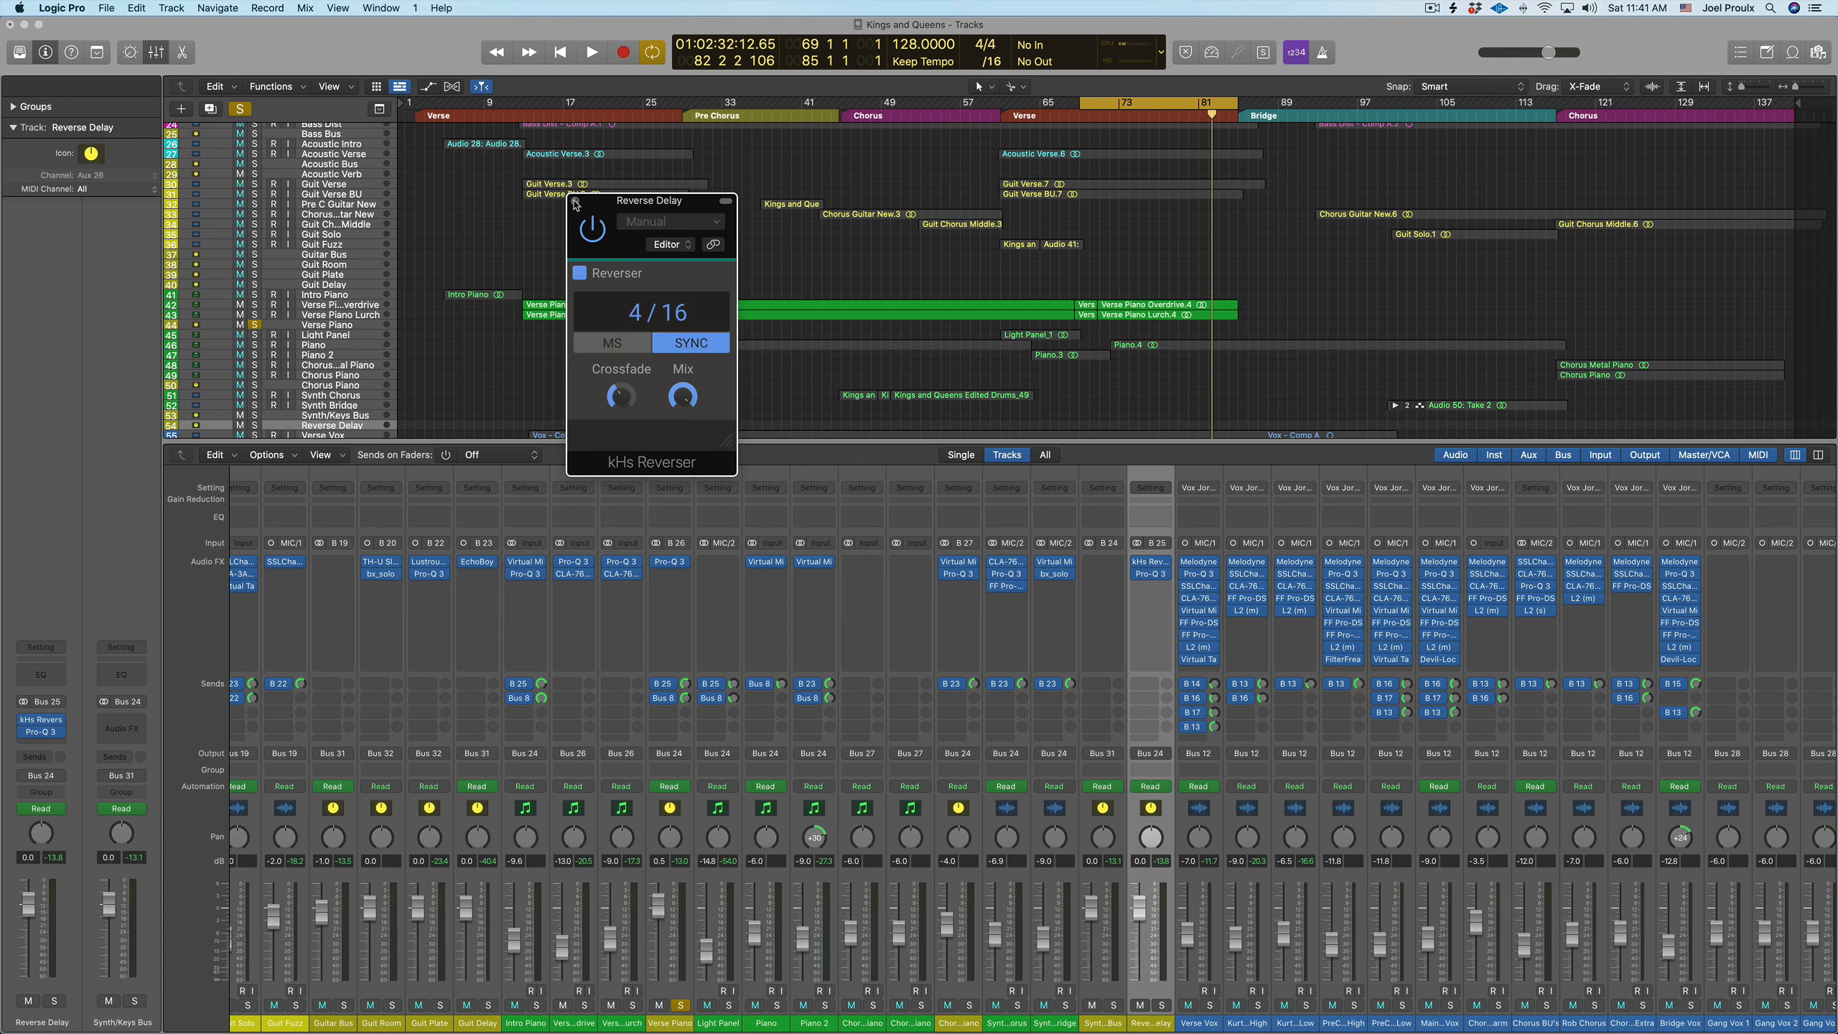
click(576, 202)
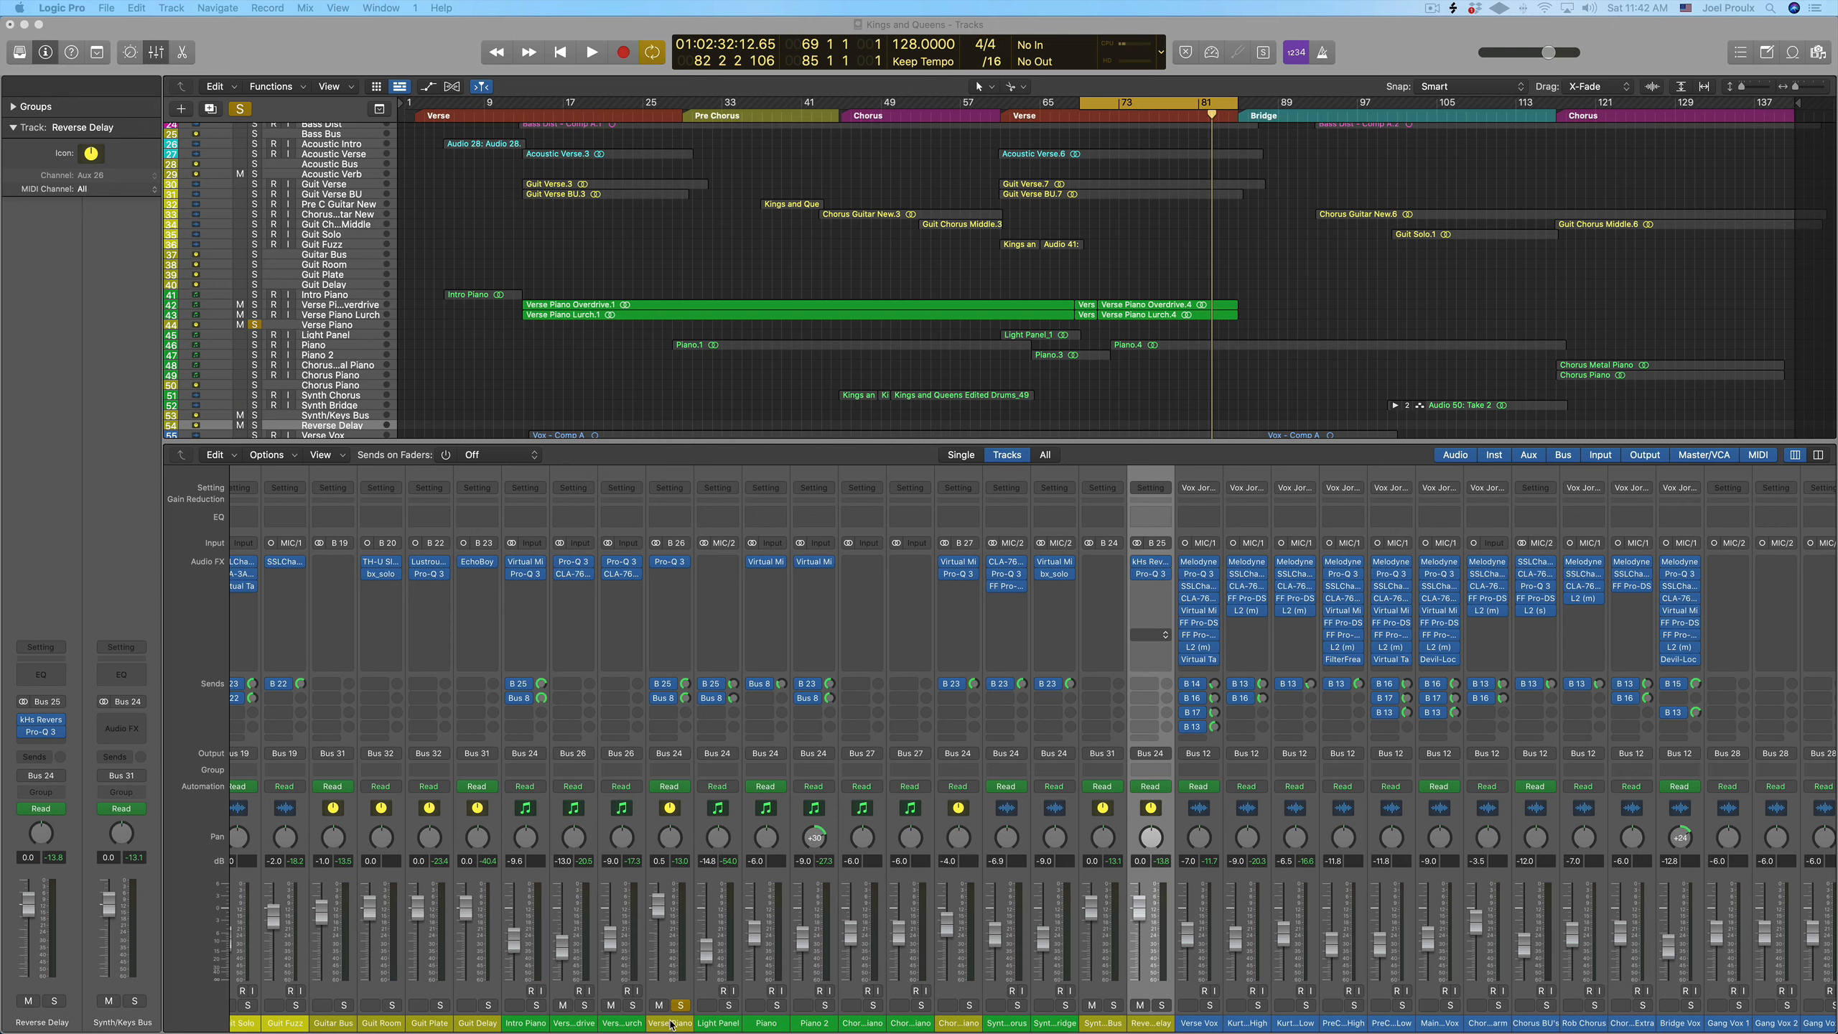
click(679, 635)
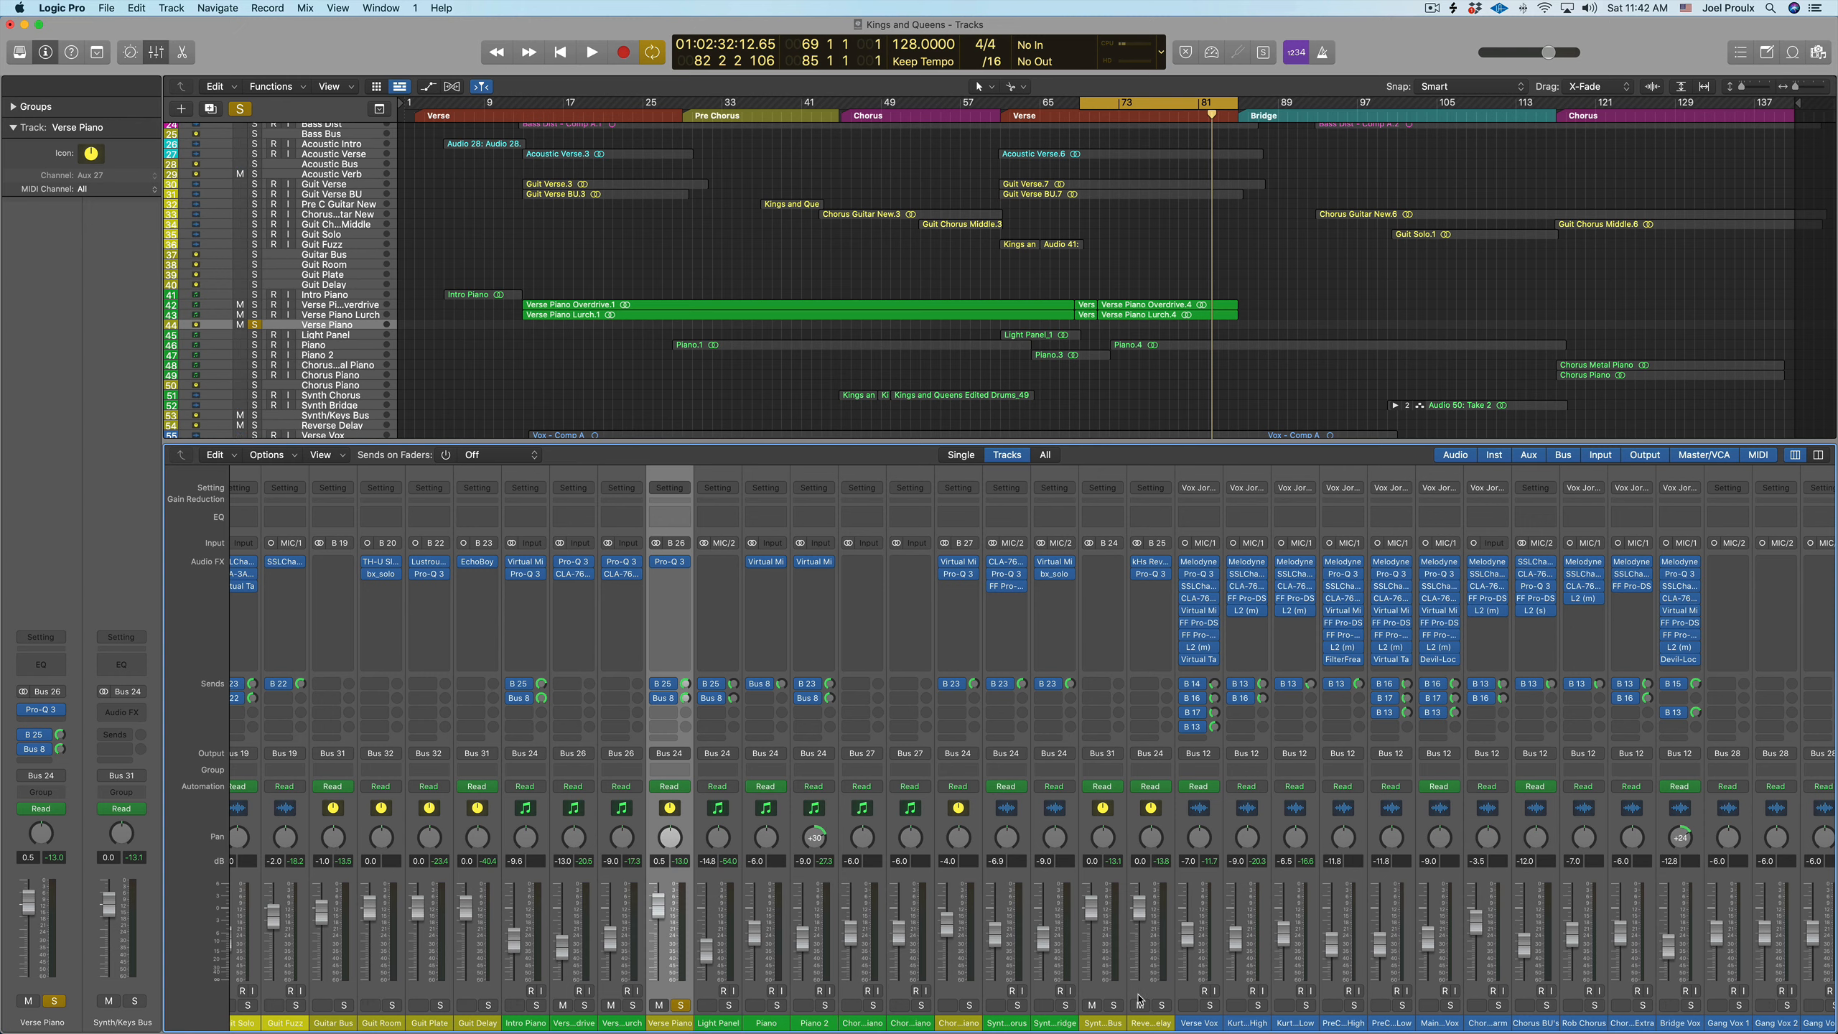
click(1148, 1024)
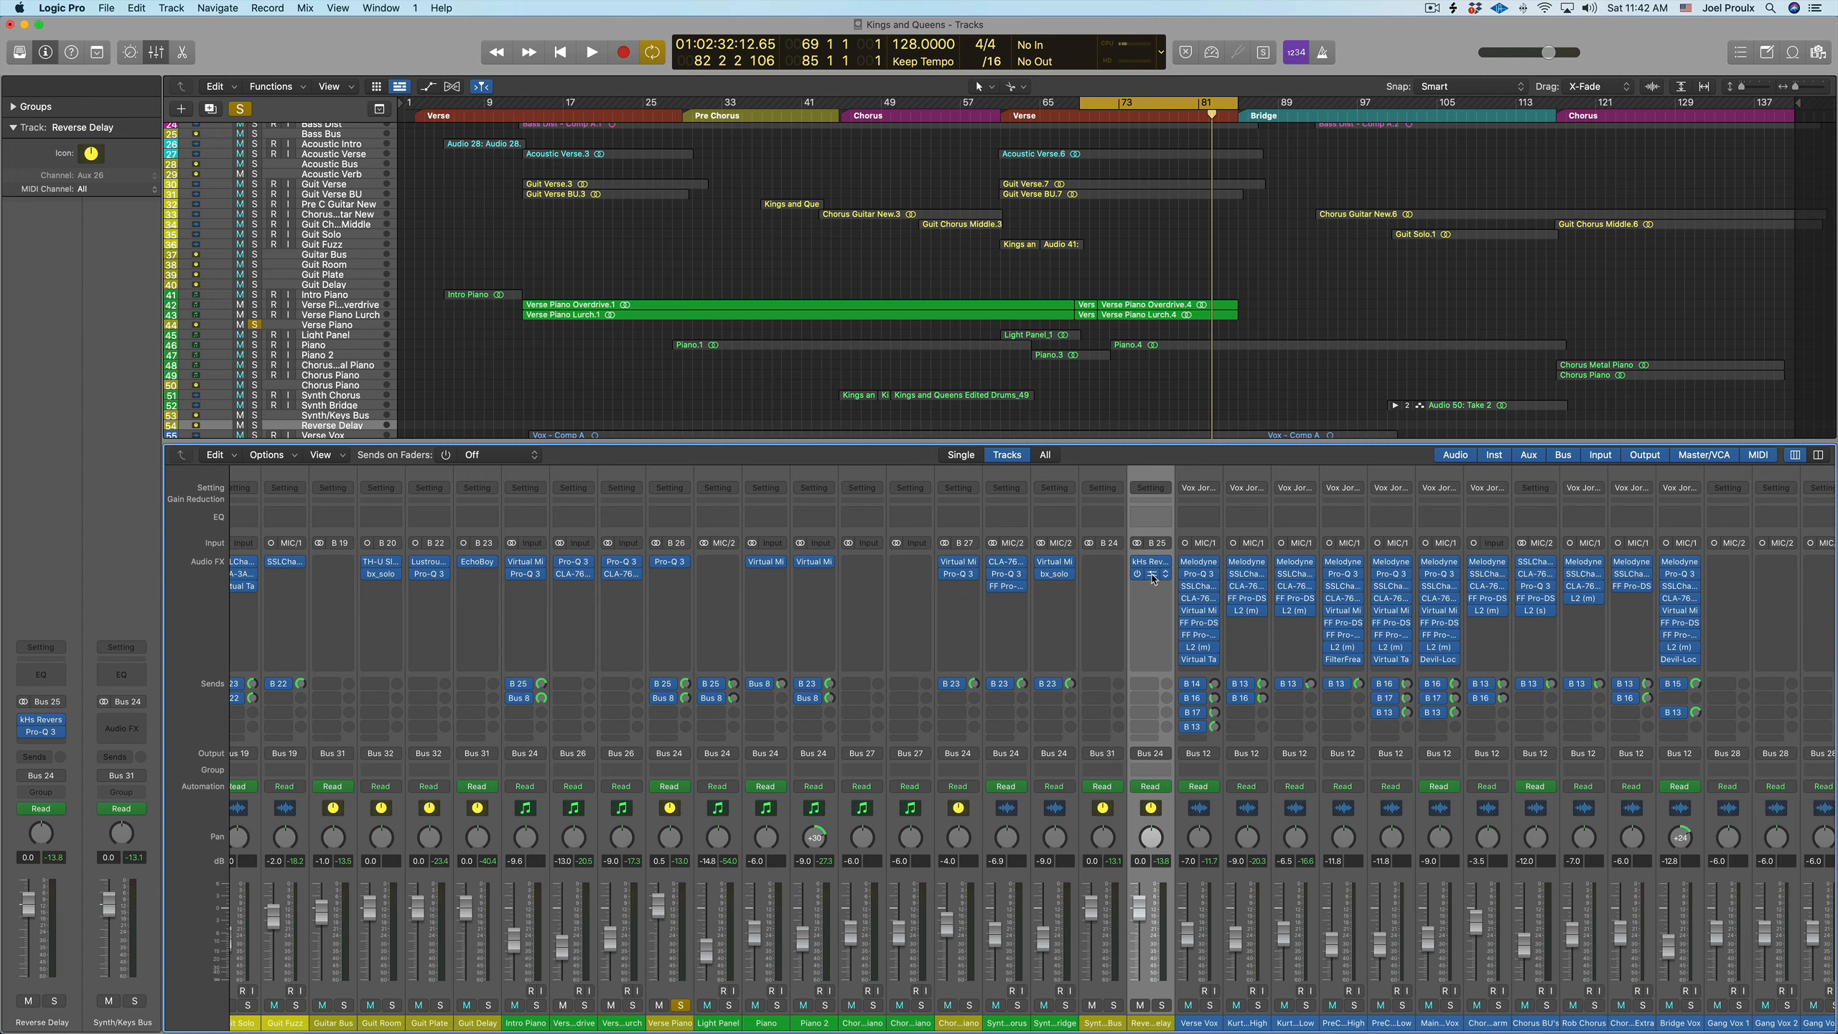
click(1153, 576)
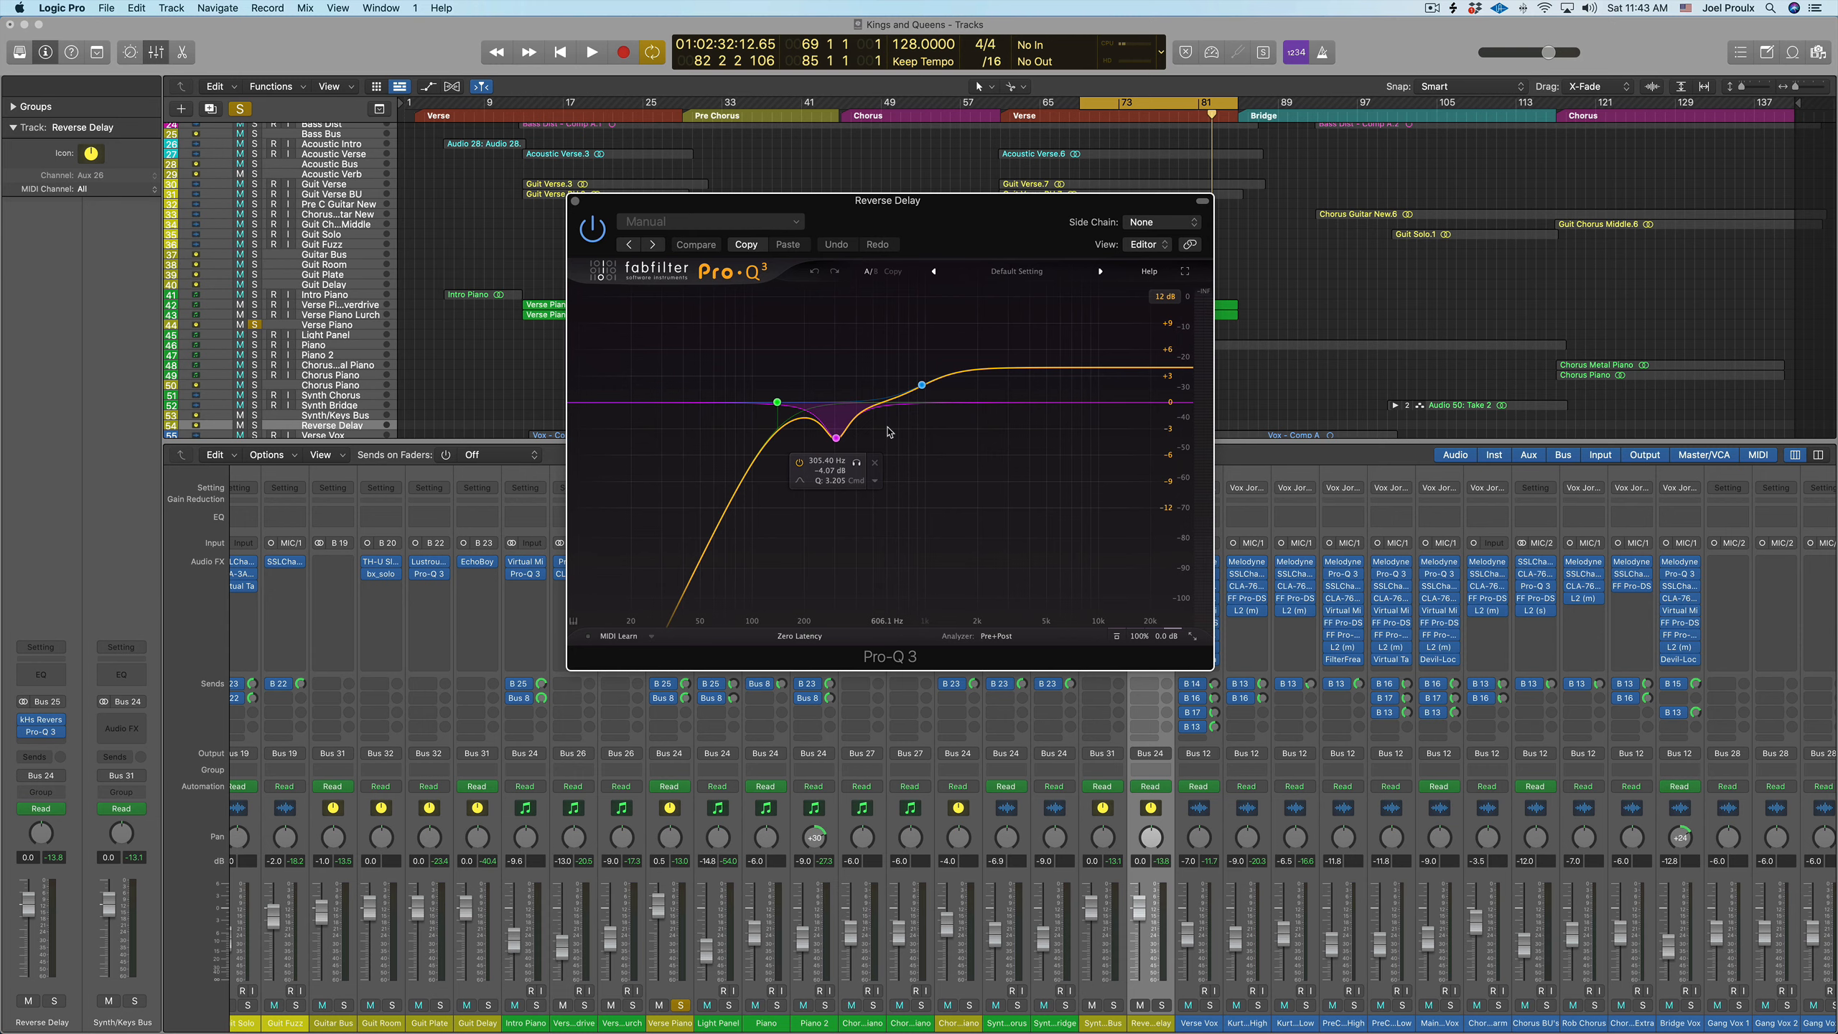
click(576, 202)
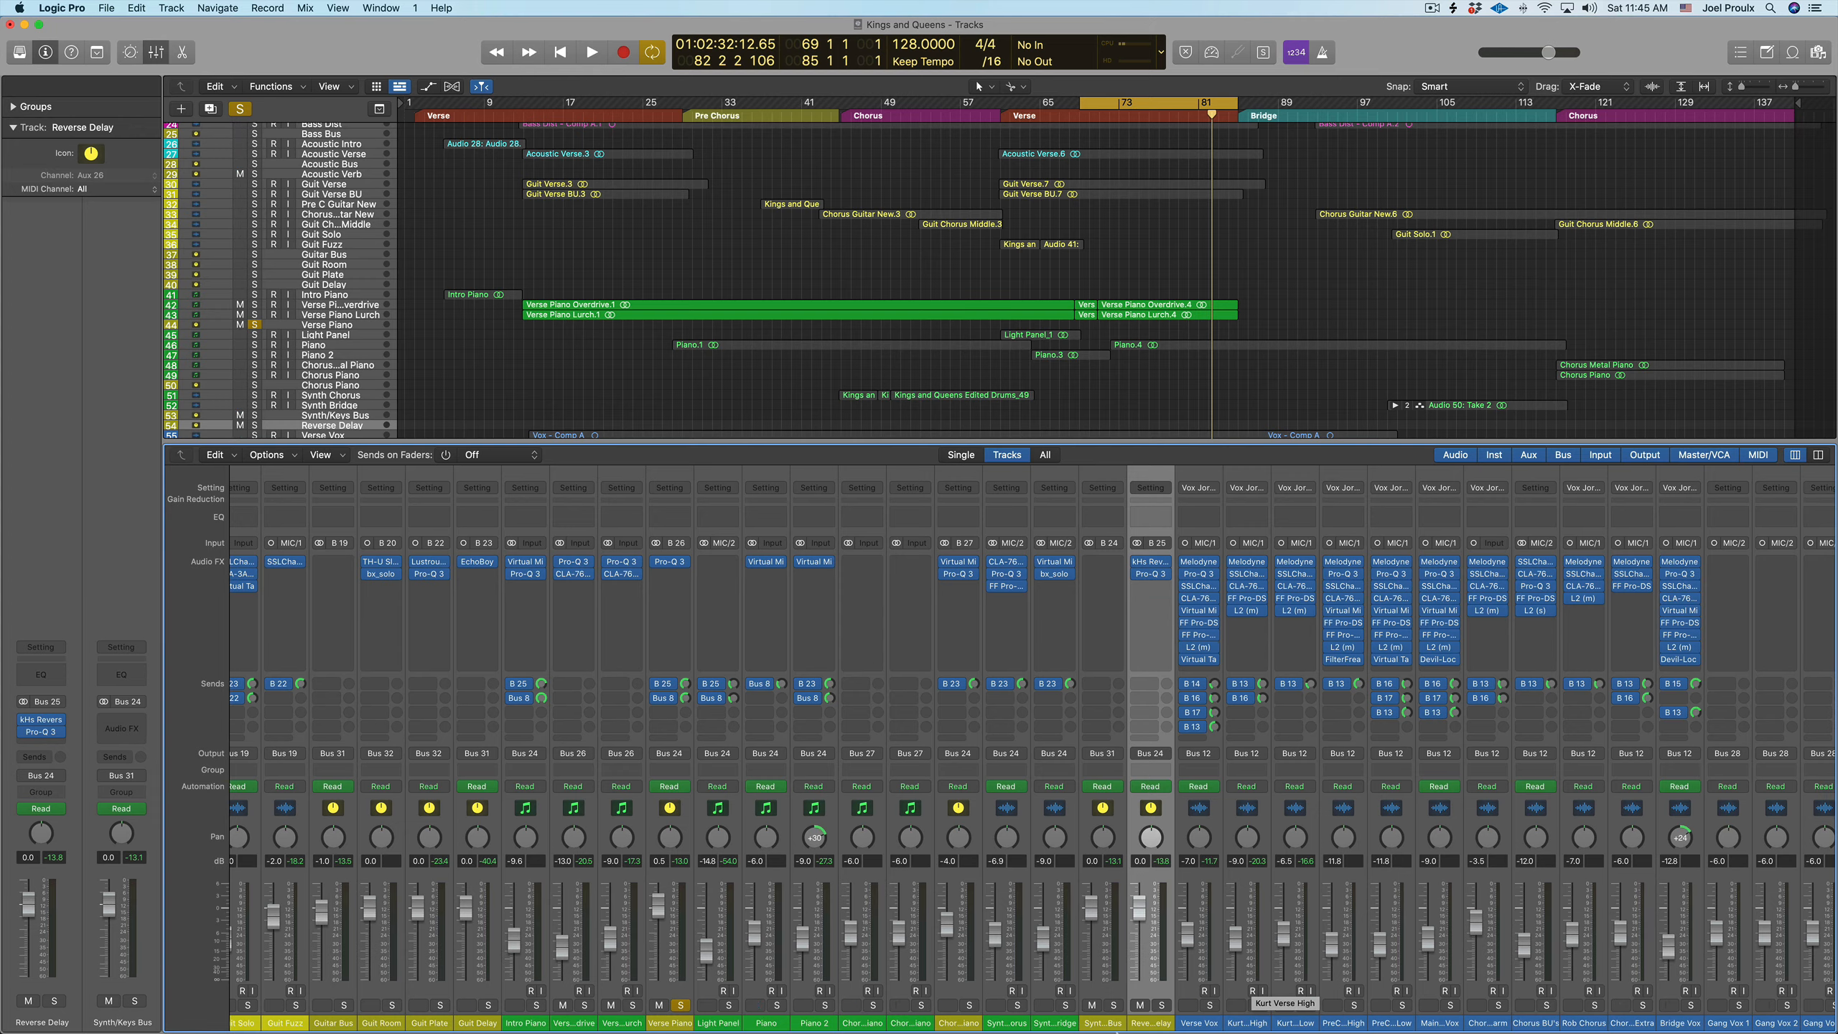
- Unsolo the Verse Piano, solo the Reverse Delay channel instead, and audition it over the cycled section before stopping playback
click(680, 1006)
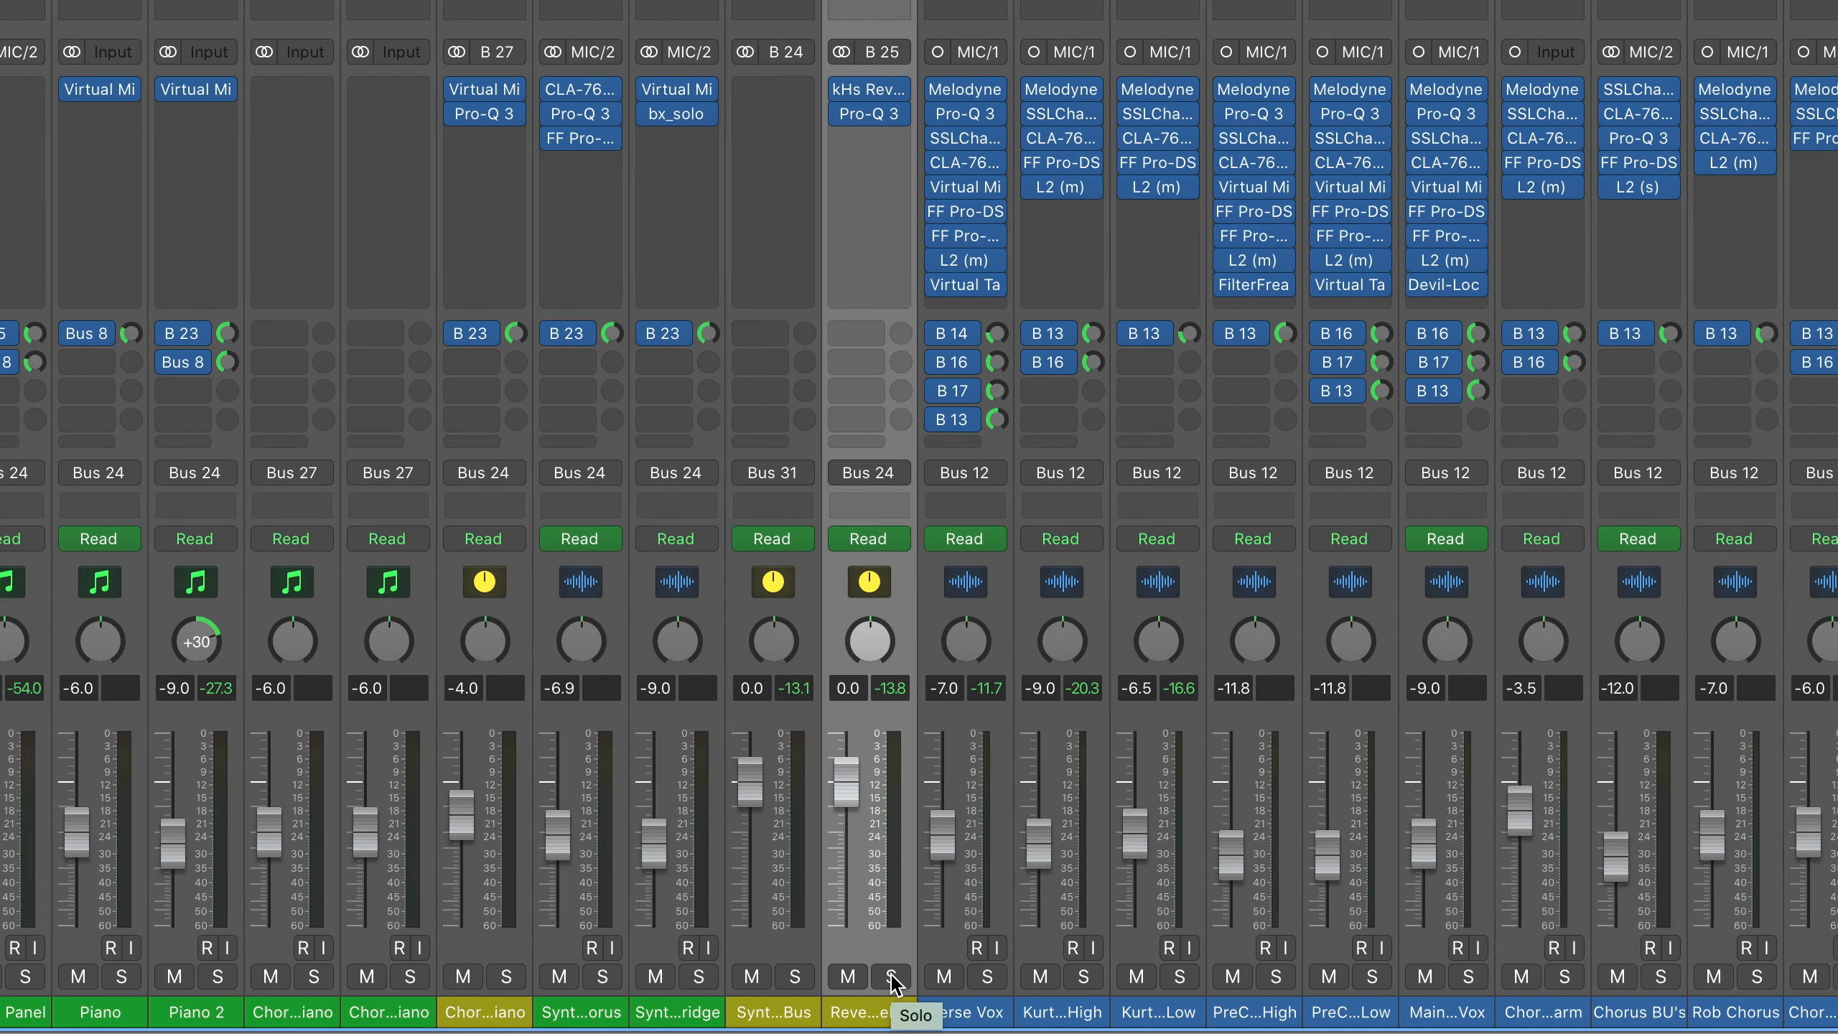
click(892, 978)
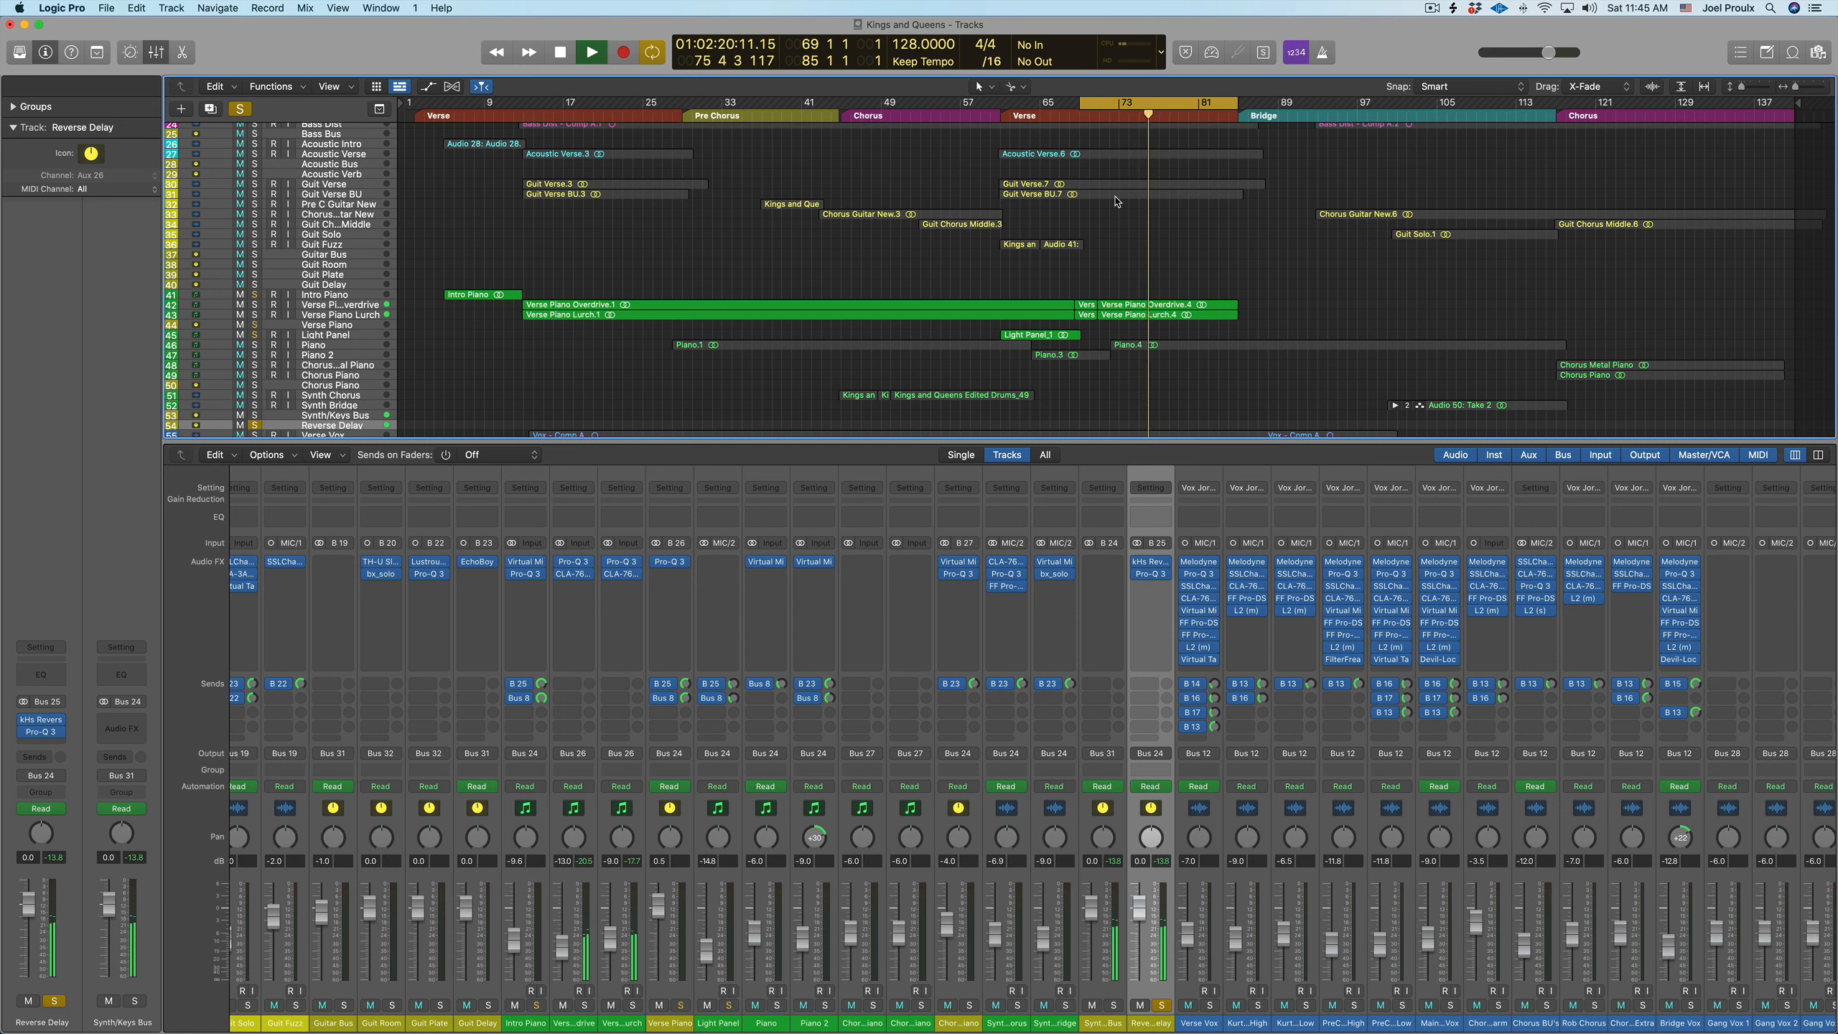
key(space)
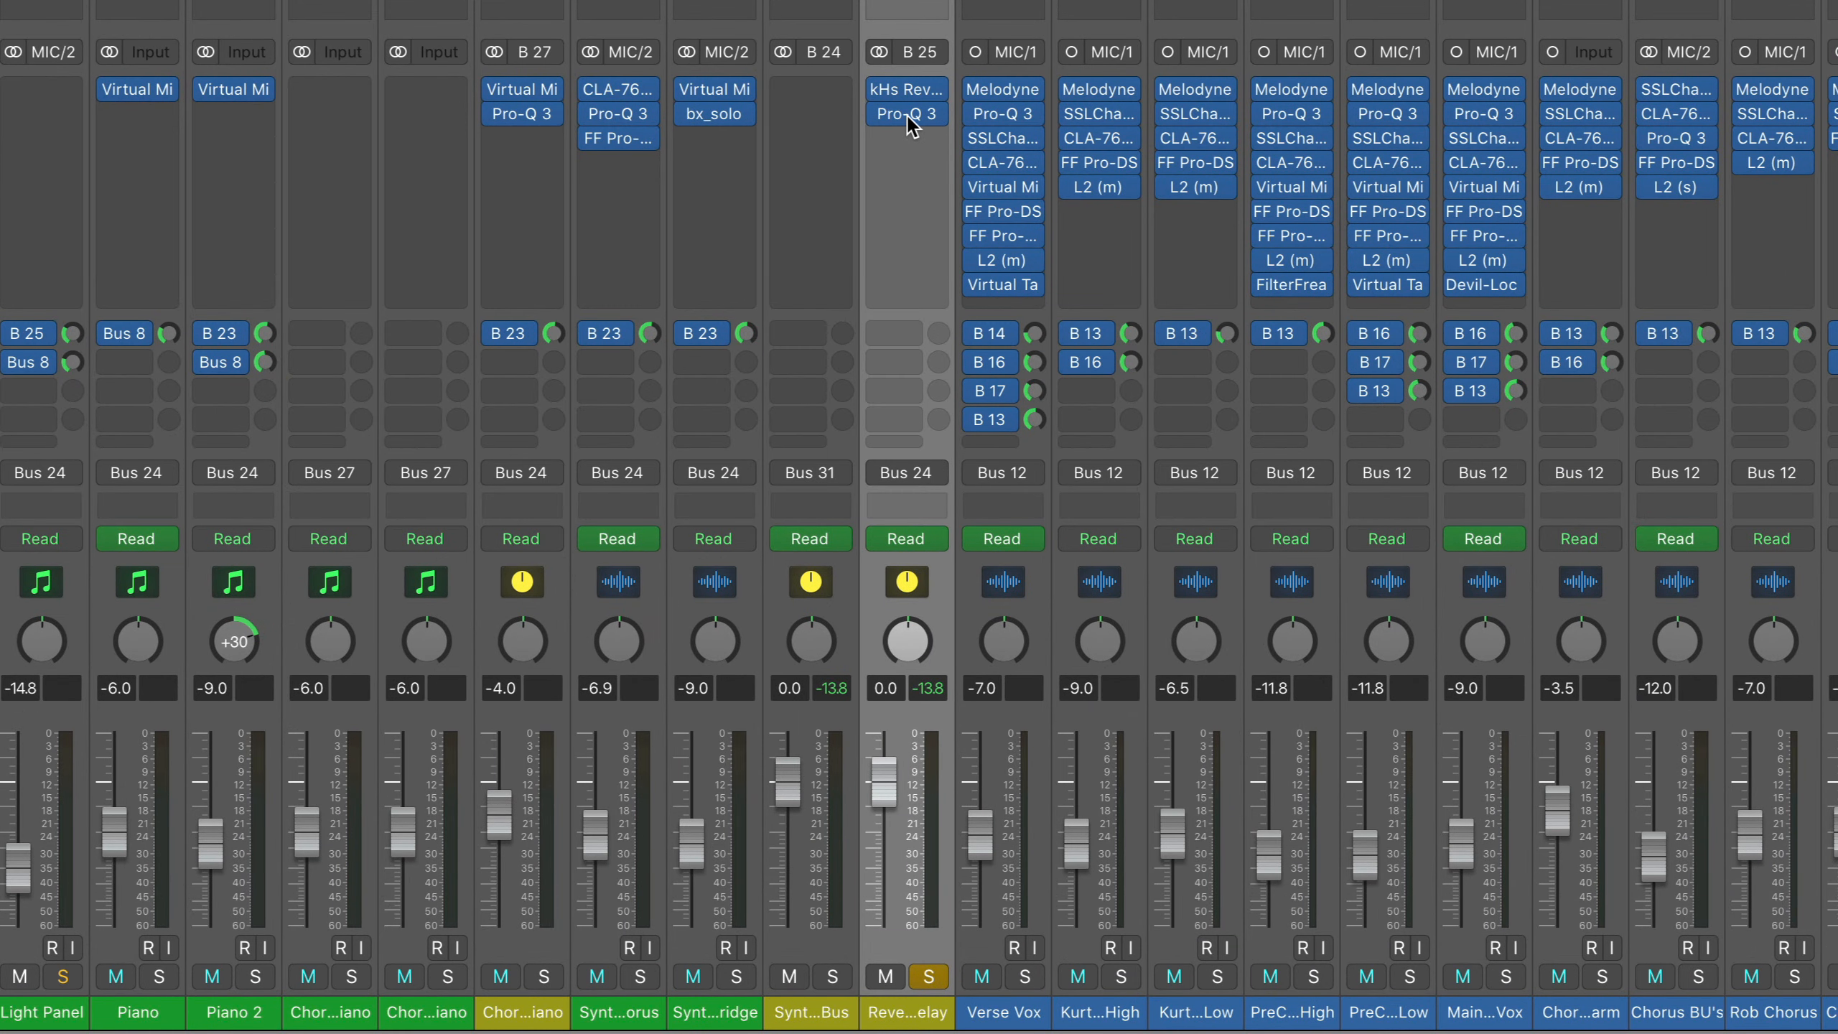
- Move Pro-Q 3 down one insert slot on the Reverse Delay channel and bypass kHs Reverser
mouse_move(908, 114)
mouse_down()
mouse_move(909, 156)
mouse_move(906, 139)
mouse_up()
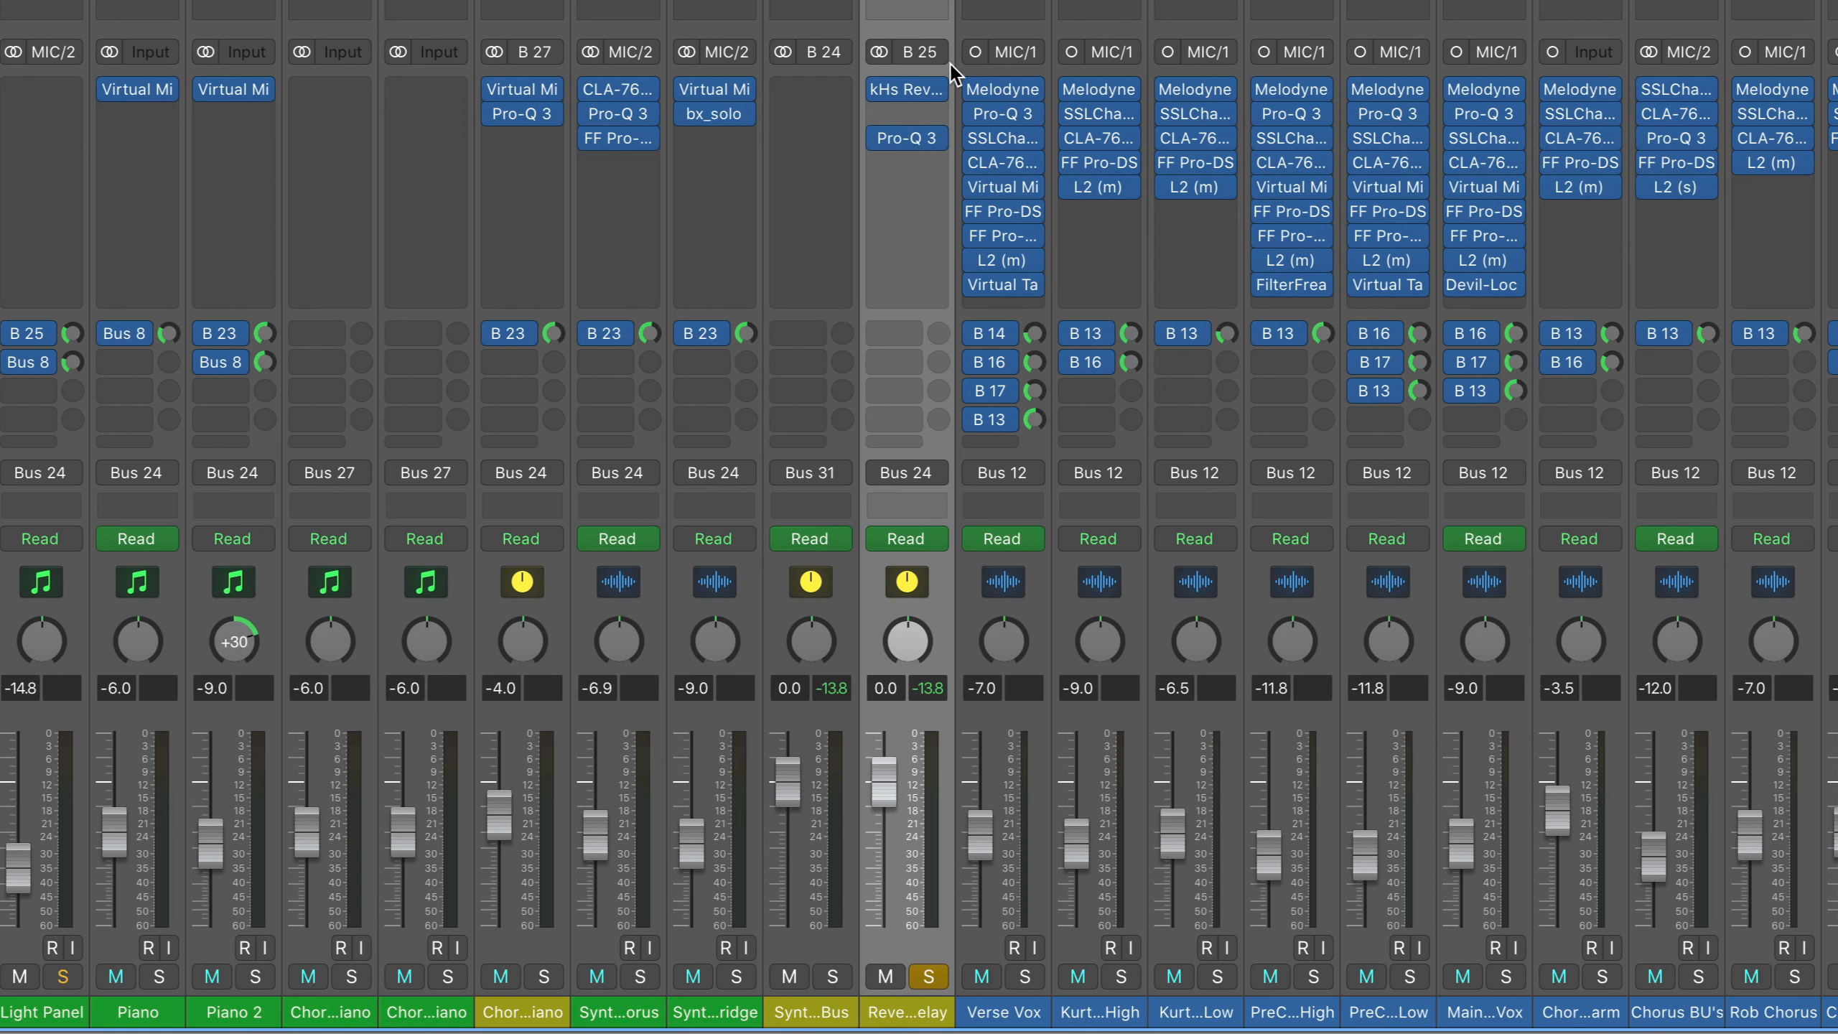
click(879, 90)
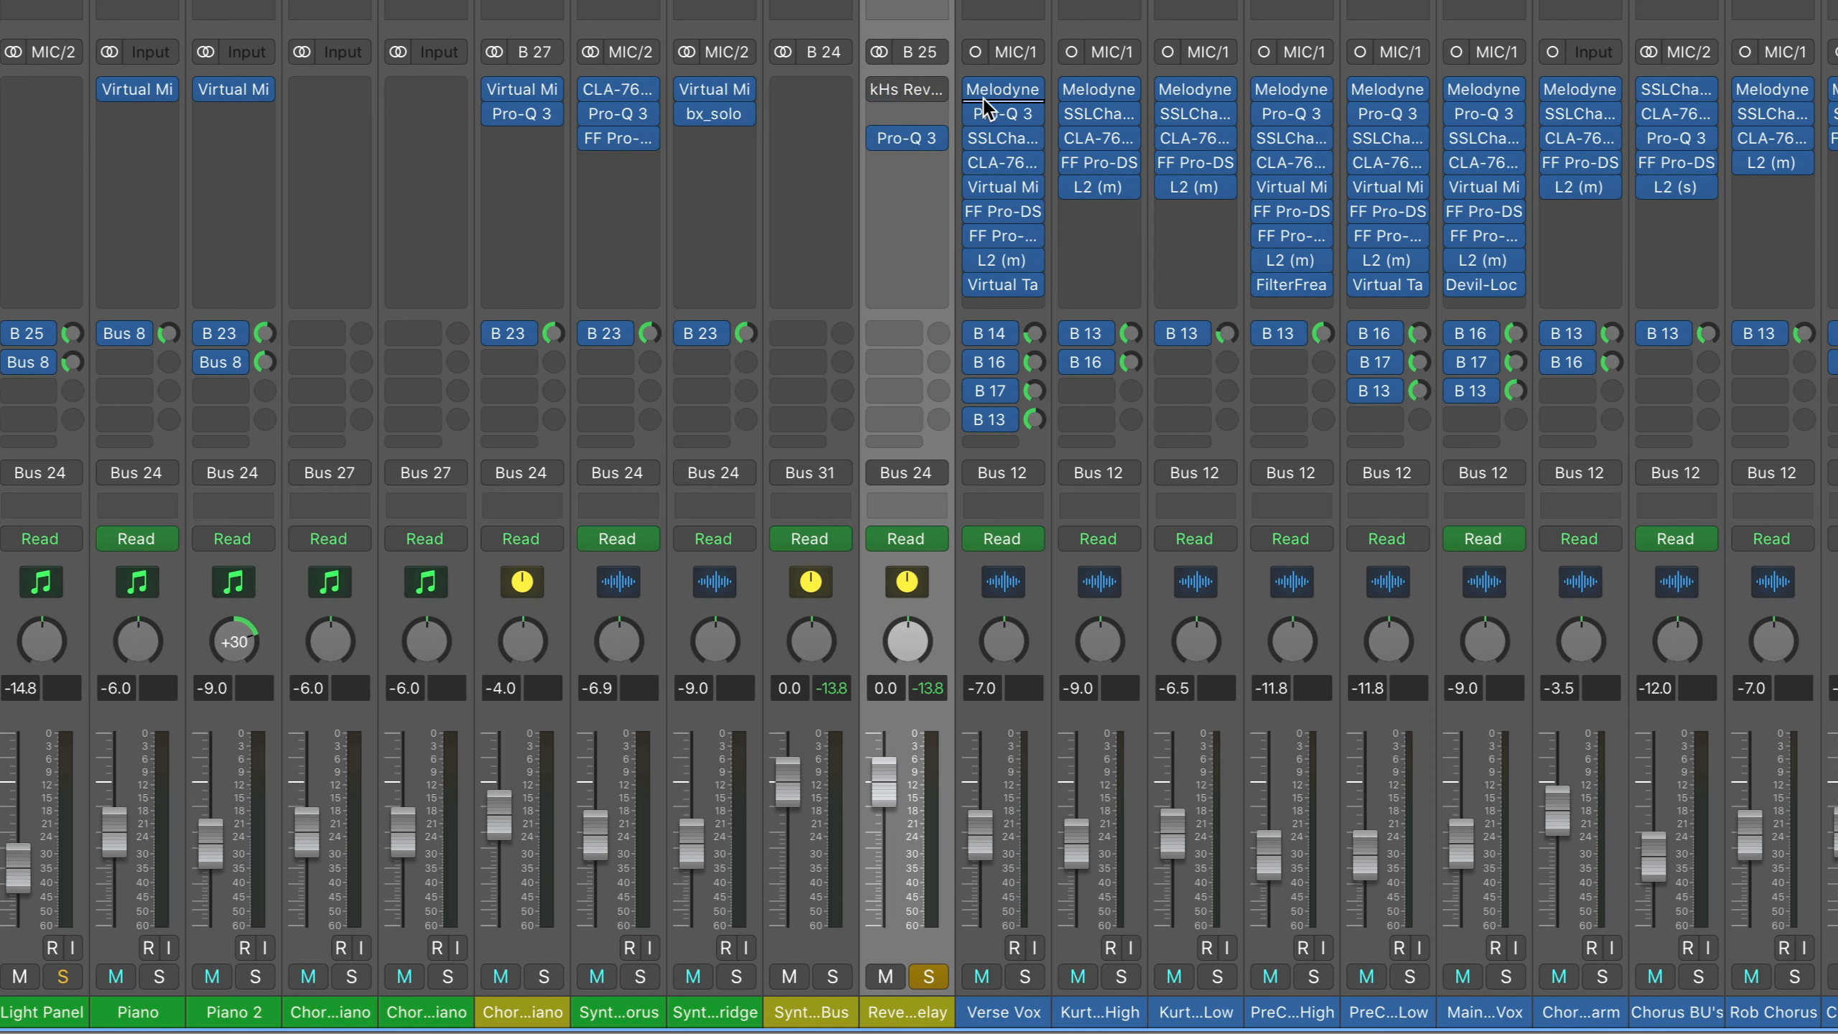
mouse_move(905, 94)
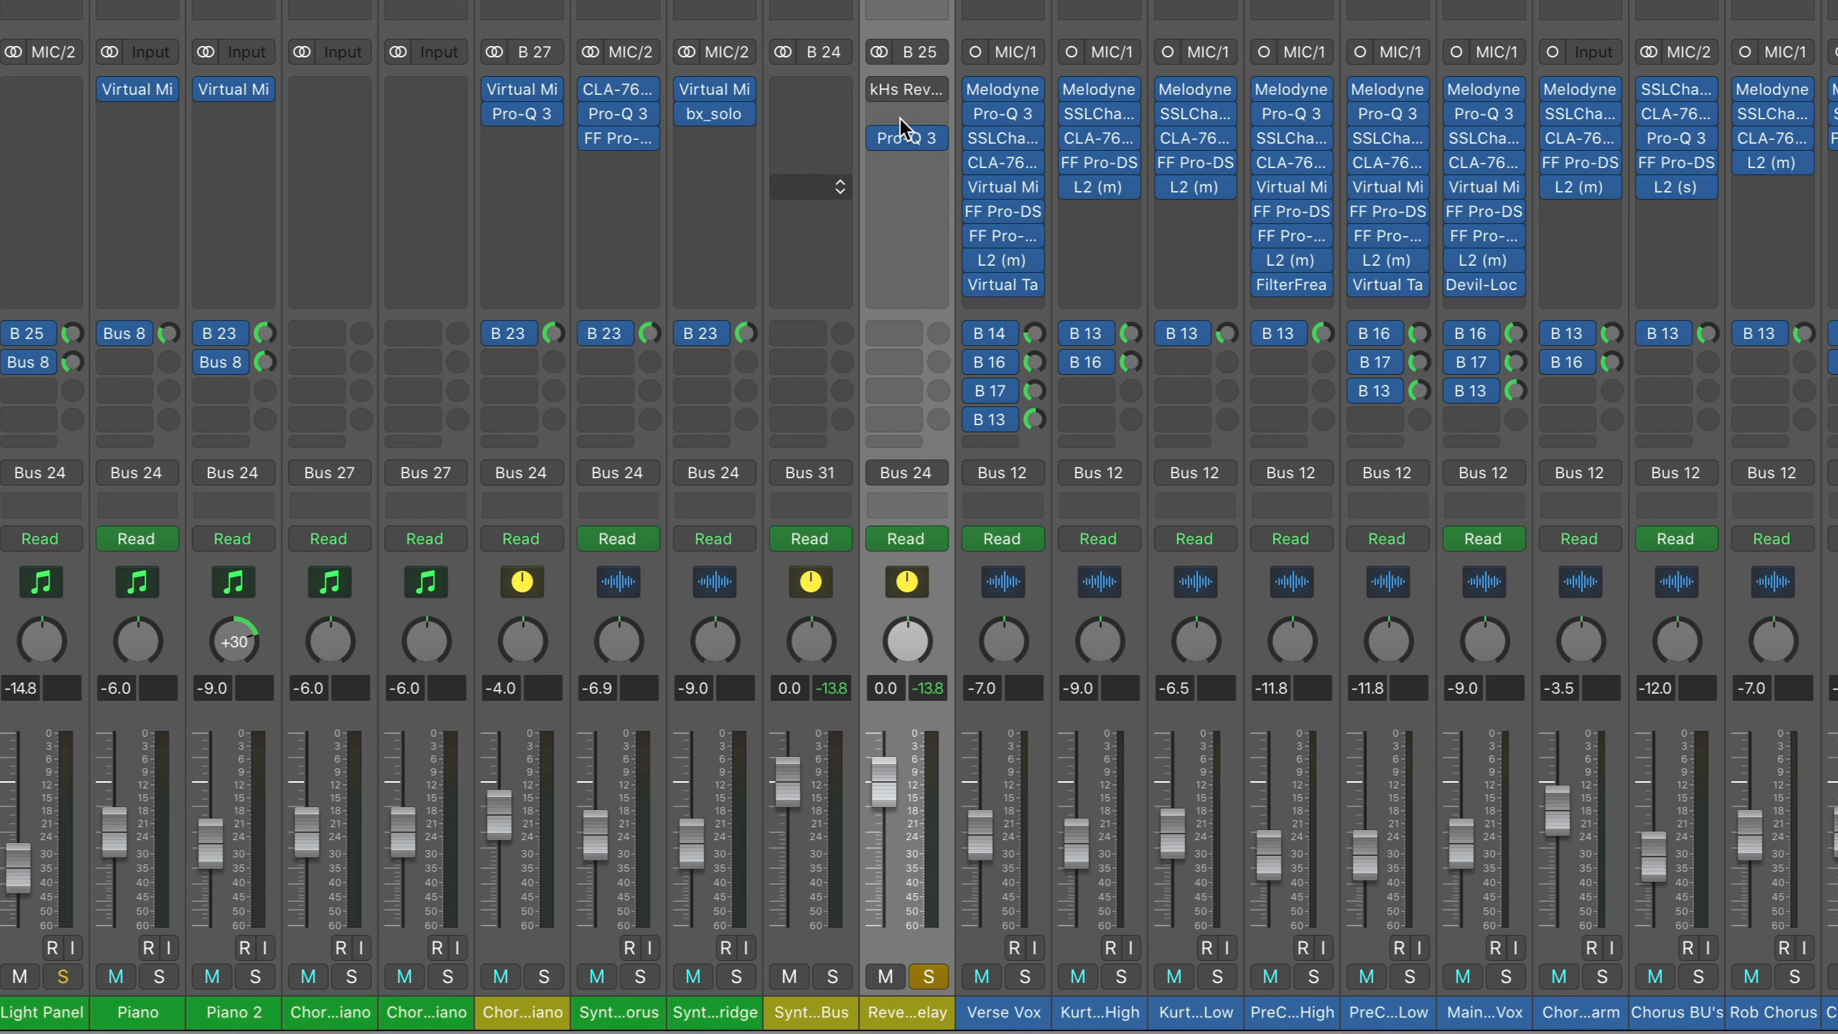
- Insert a stereo Pedalboard in the empty slot between kHs Reverser and Pro-Q 3 on the Reverse Delay channel
click(903, 114)
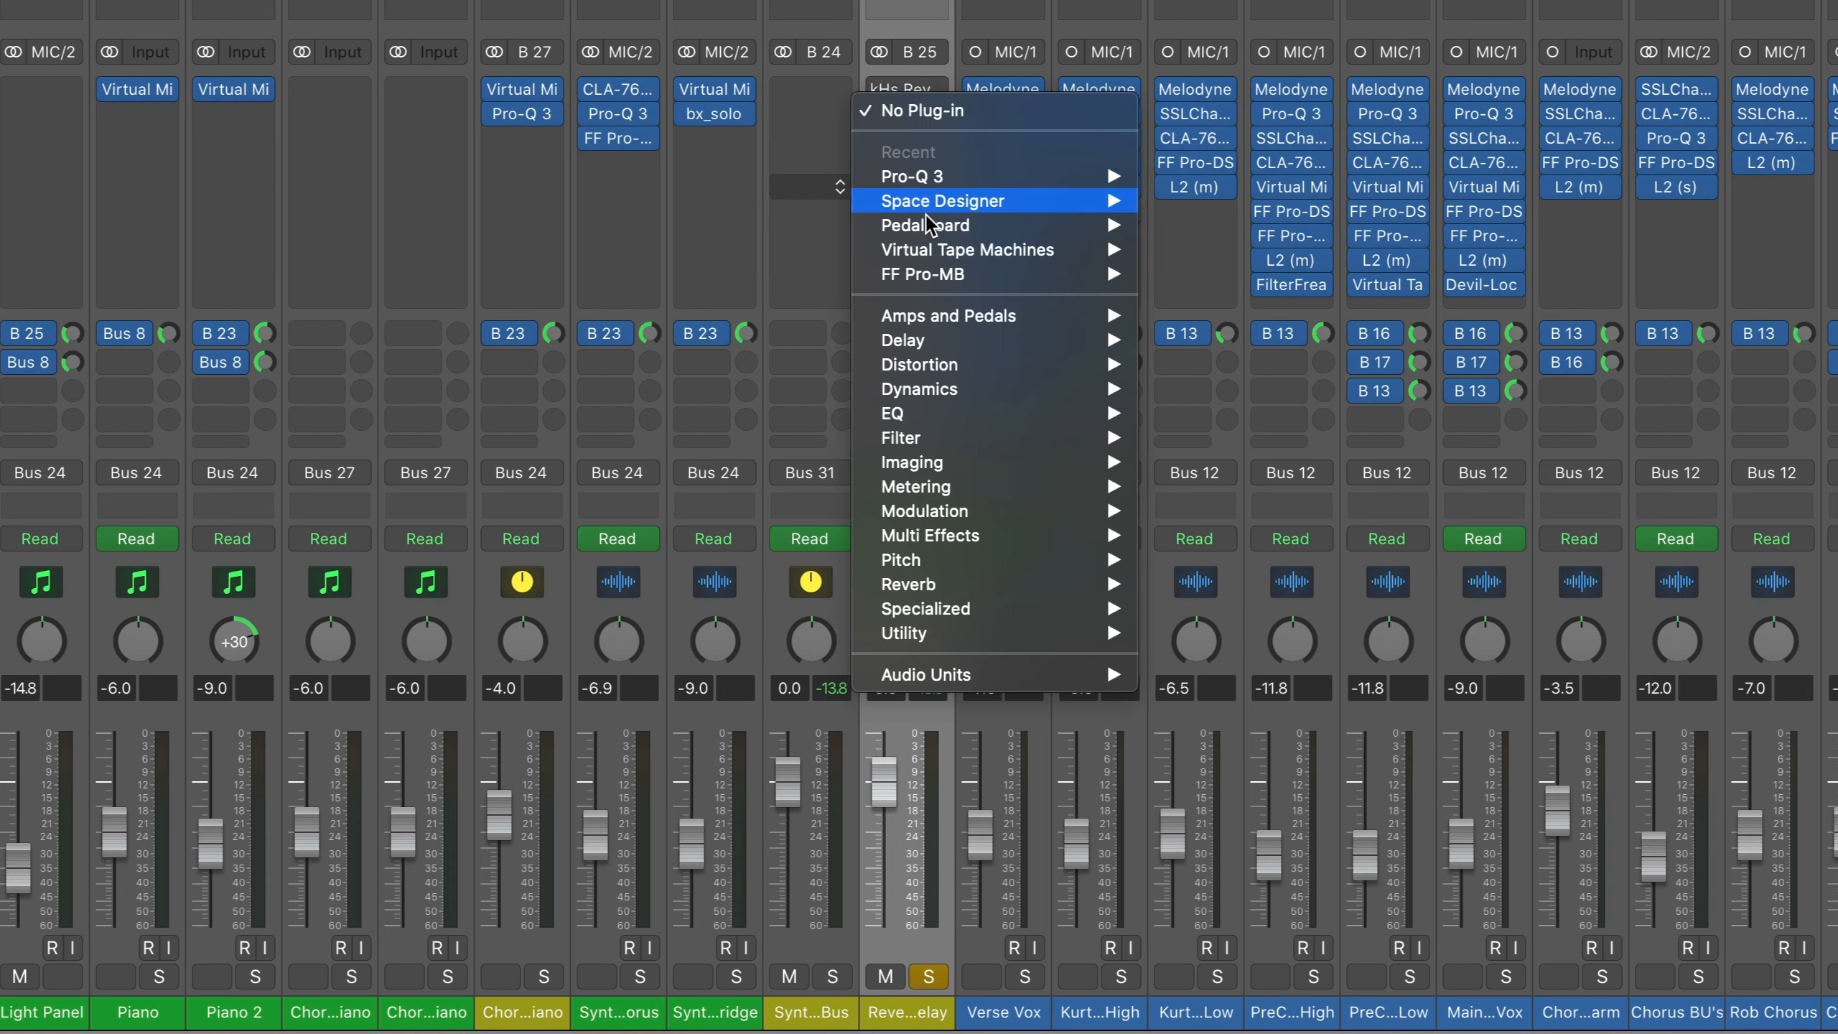
mouse_move(1017, 319)
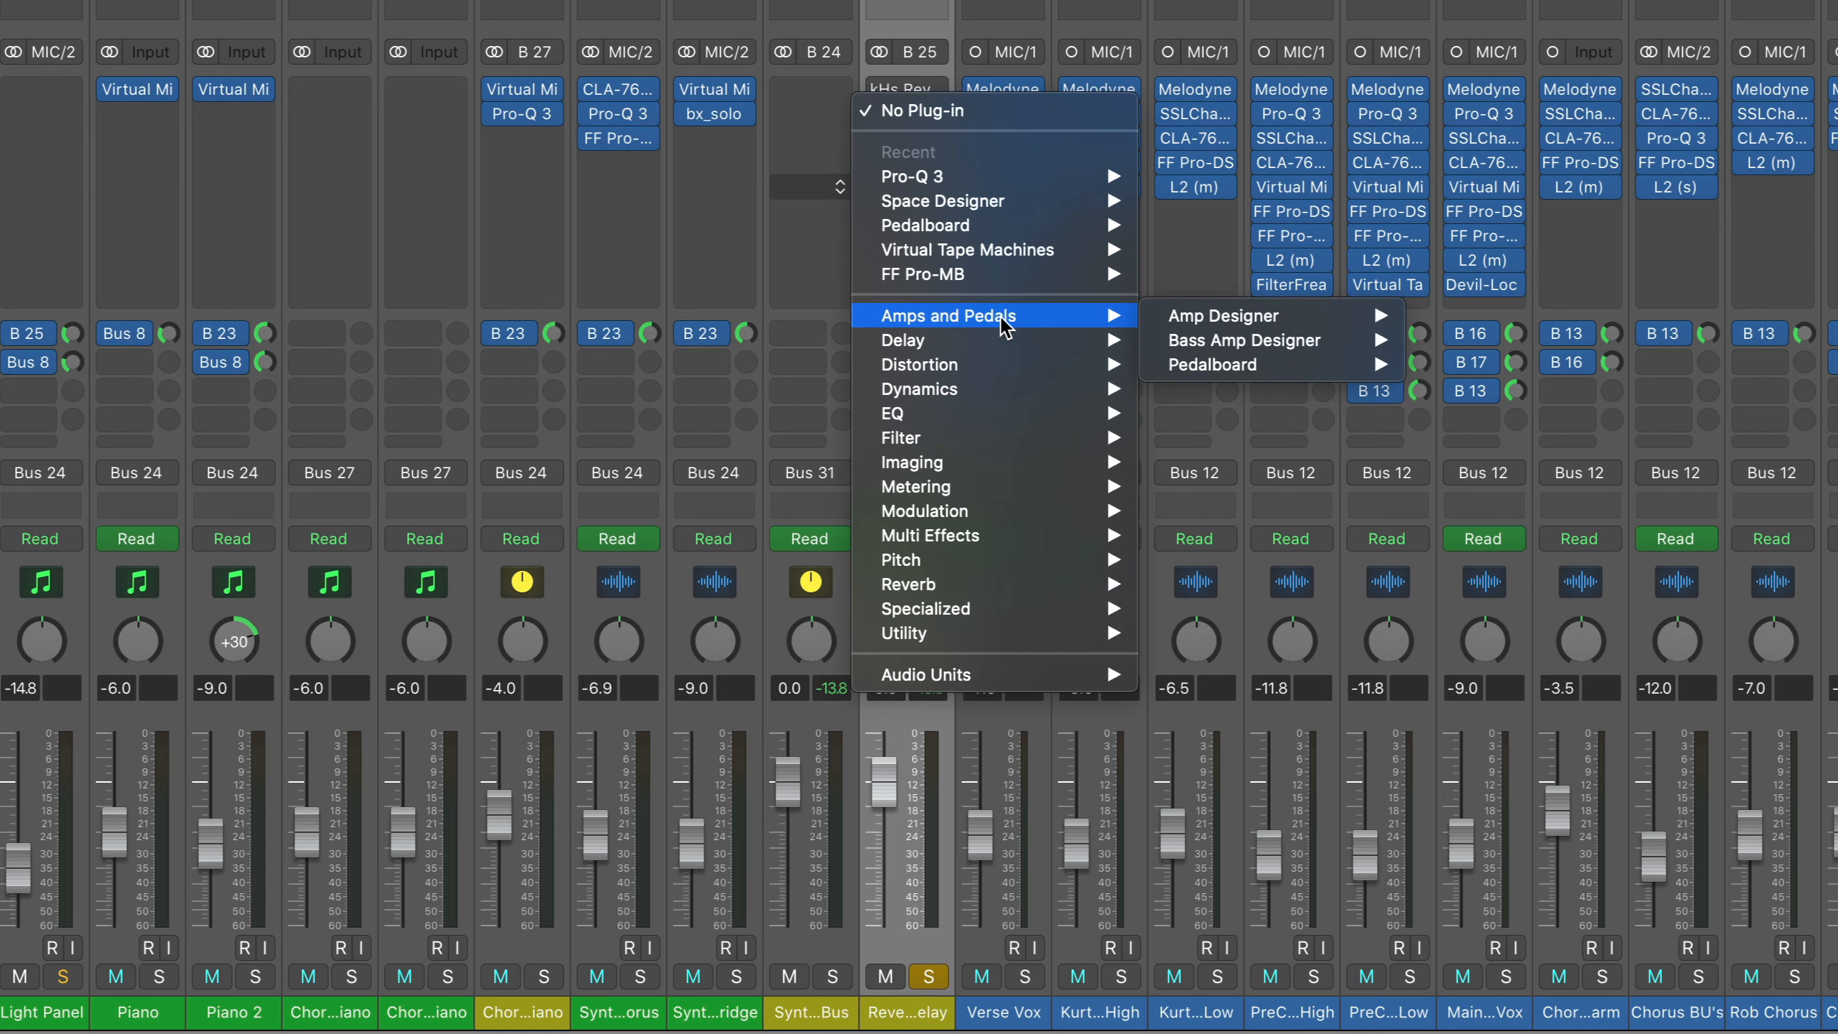
mouse_move(1271, 362)
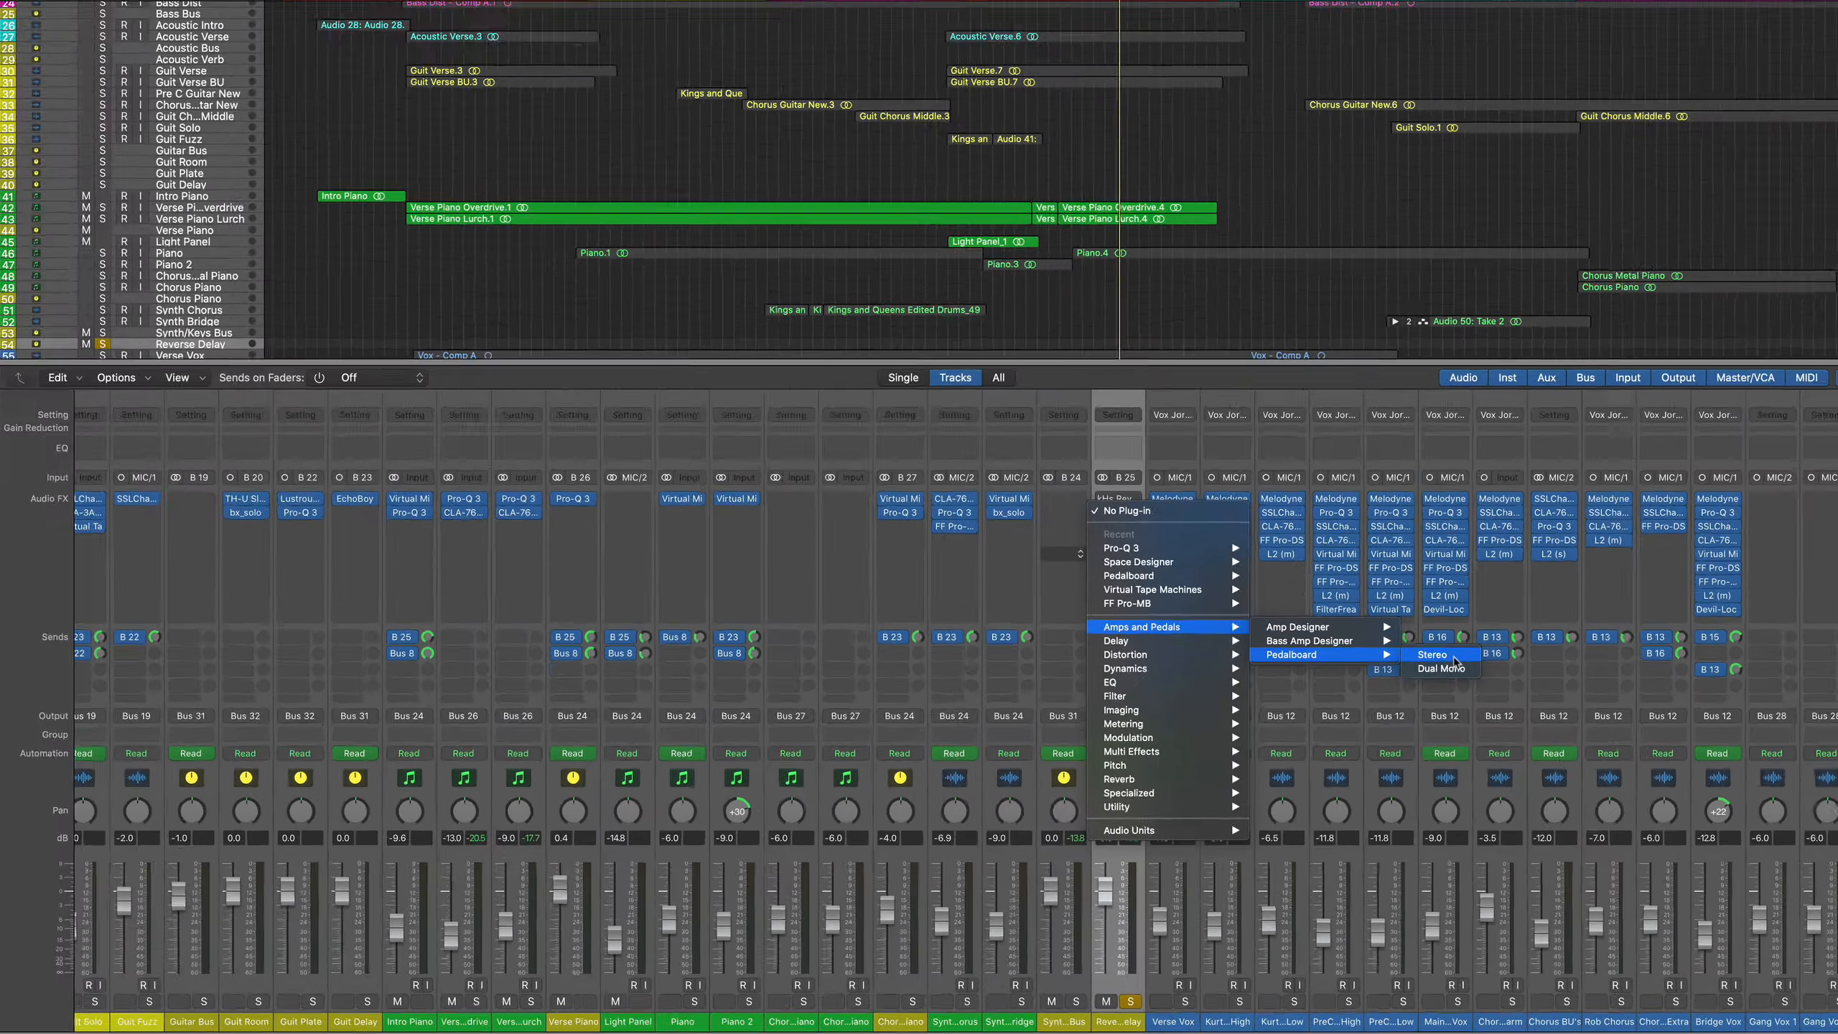
click(1499, 375)
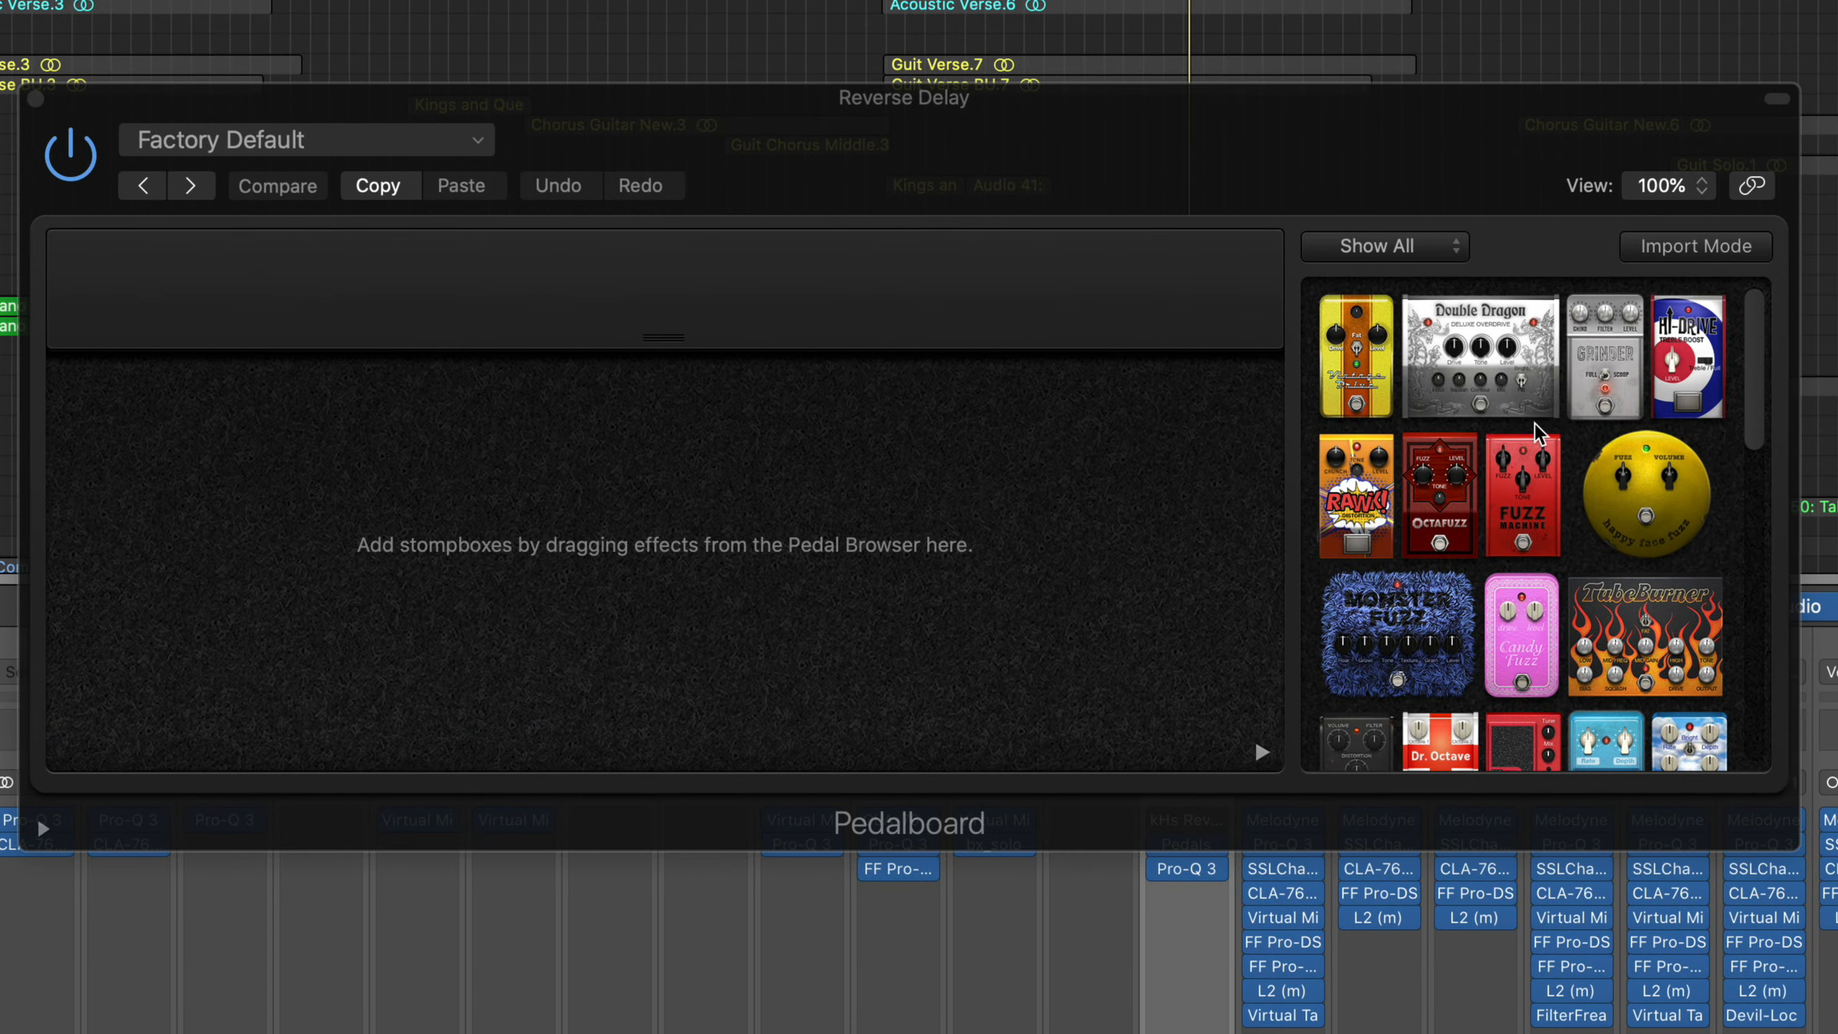
- Find the Tru-Tape Delay among Pedalboard's stompboxes and add it to the empty pedal area
scroll(1538, 432, down, 5)
scroll(1540, 433, up, 4)
scroll(1544, 432, down, 6)
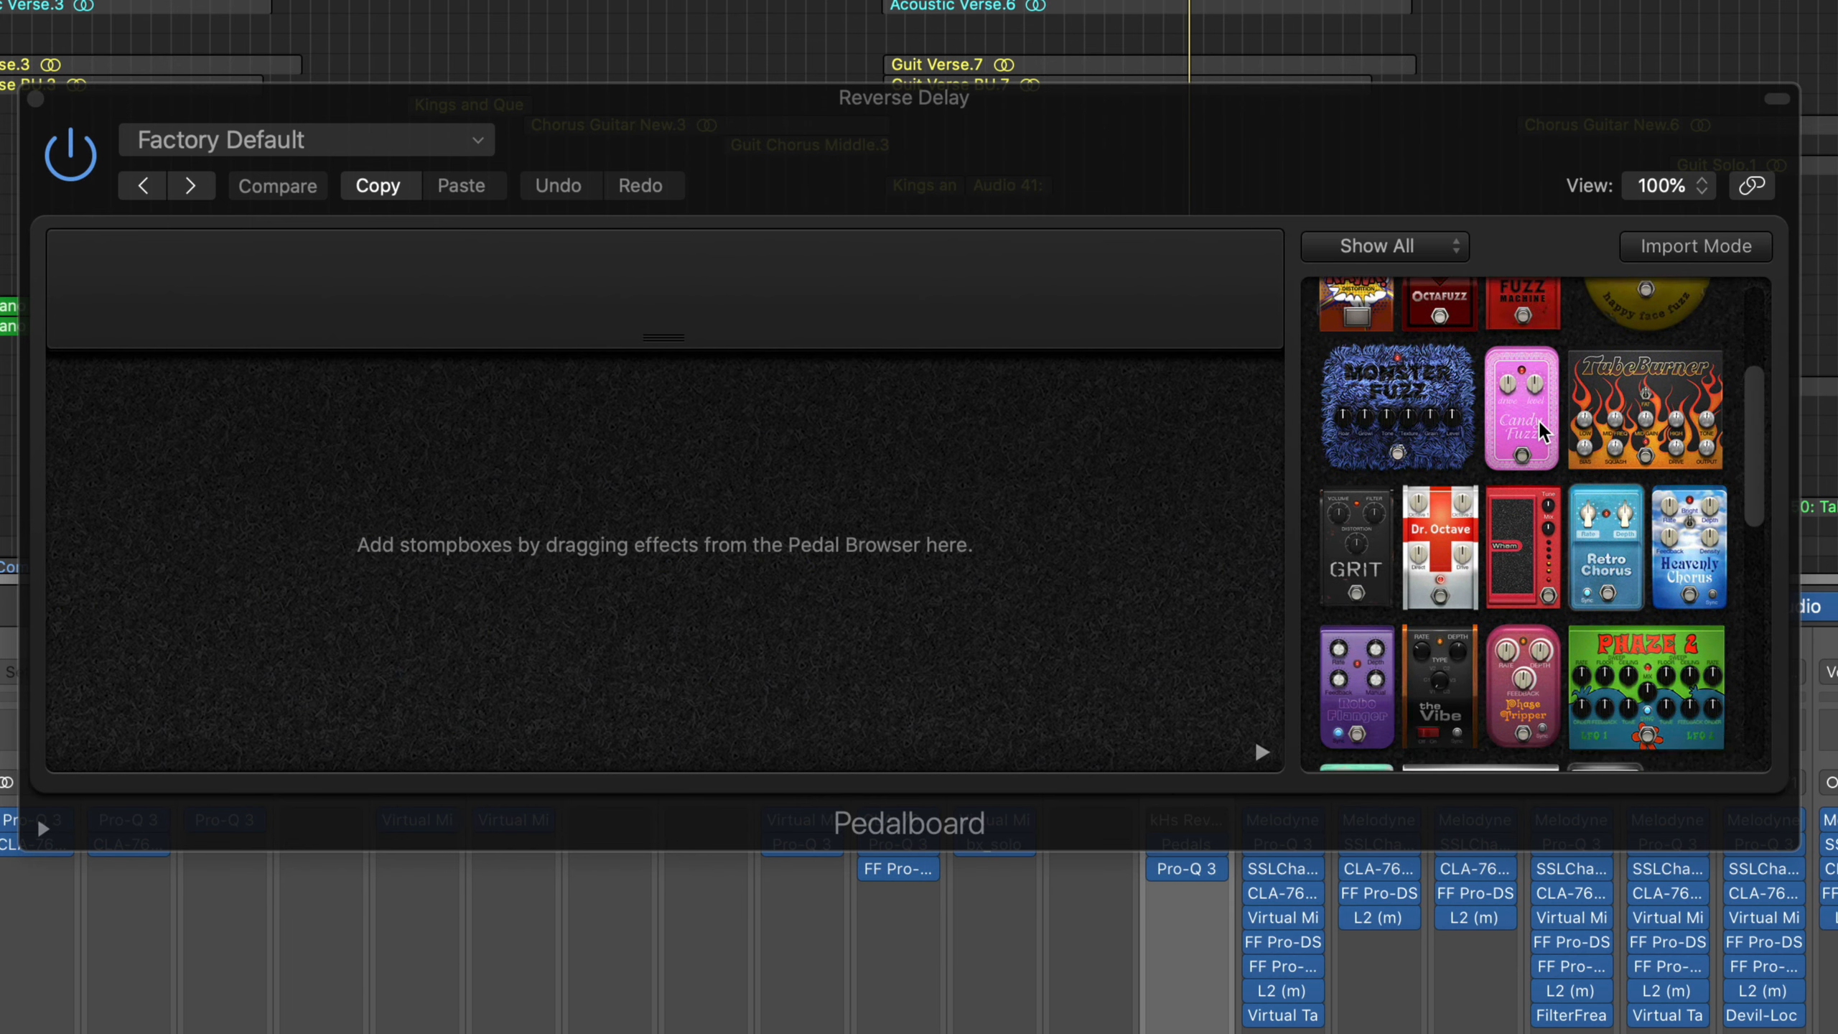
scroll(1544, 432, down, 3)
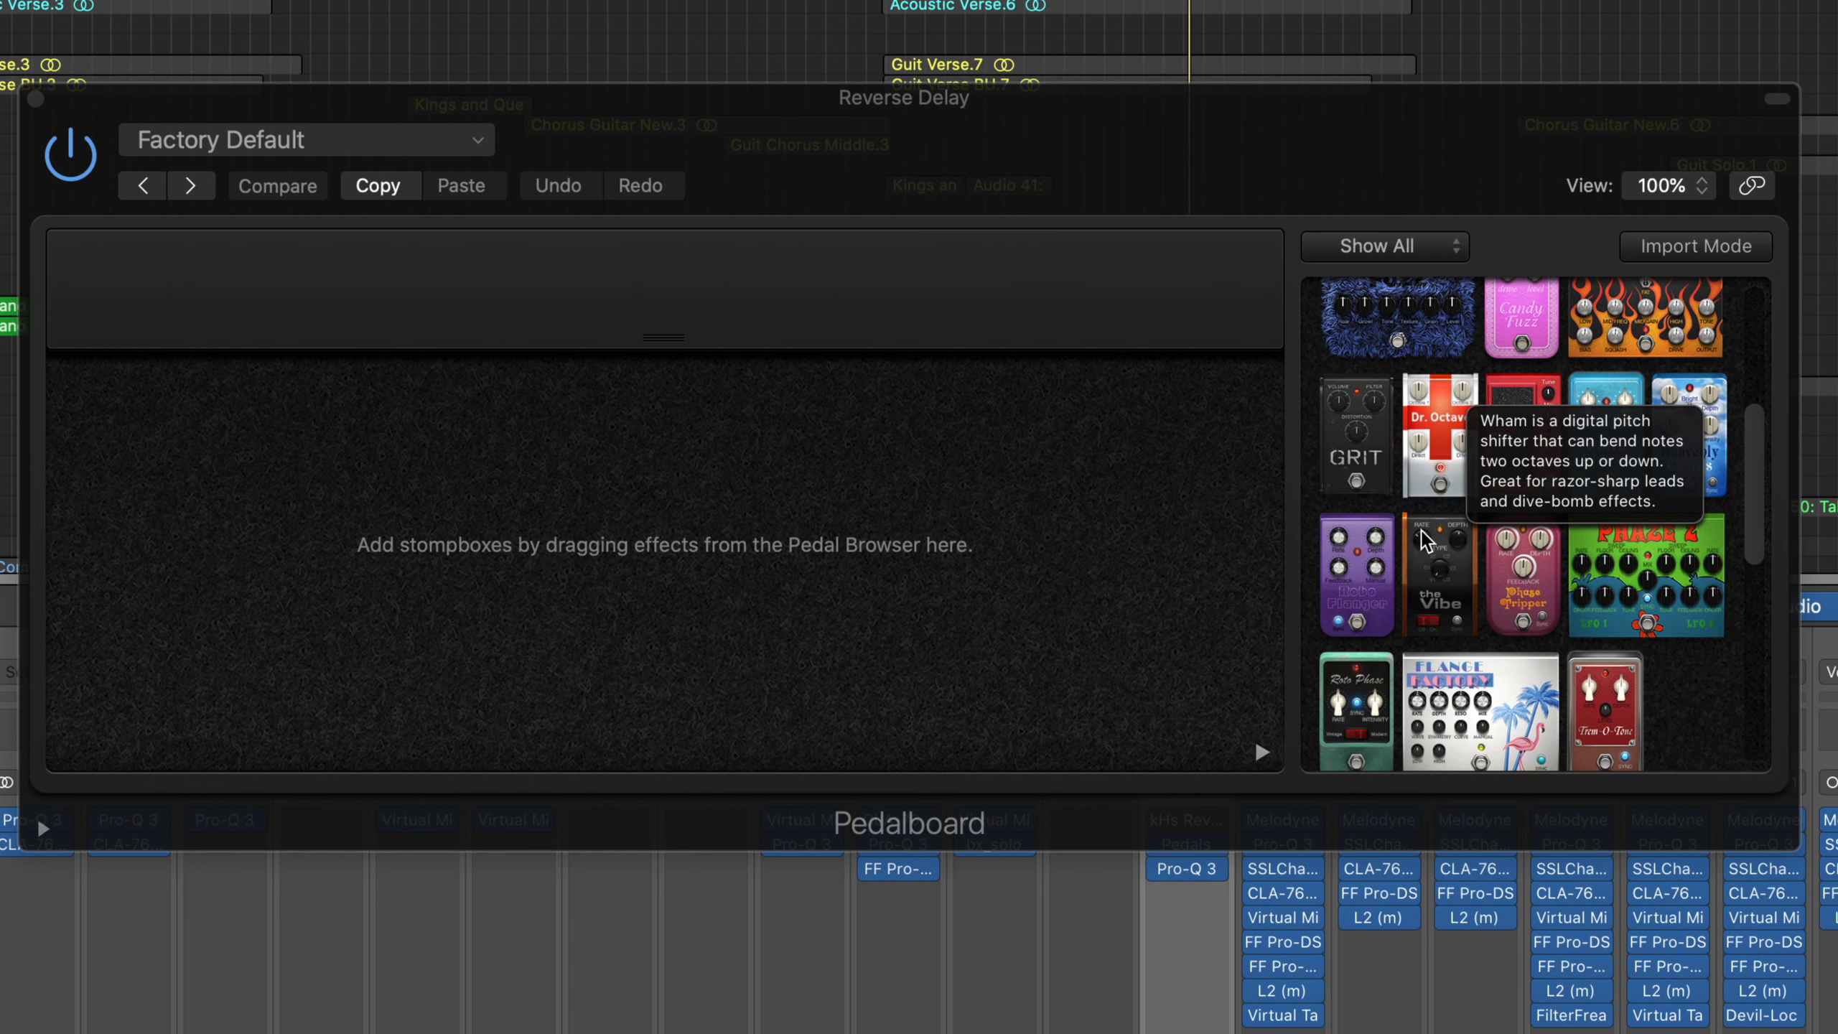
scroll(1508, 548, down, 4)
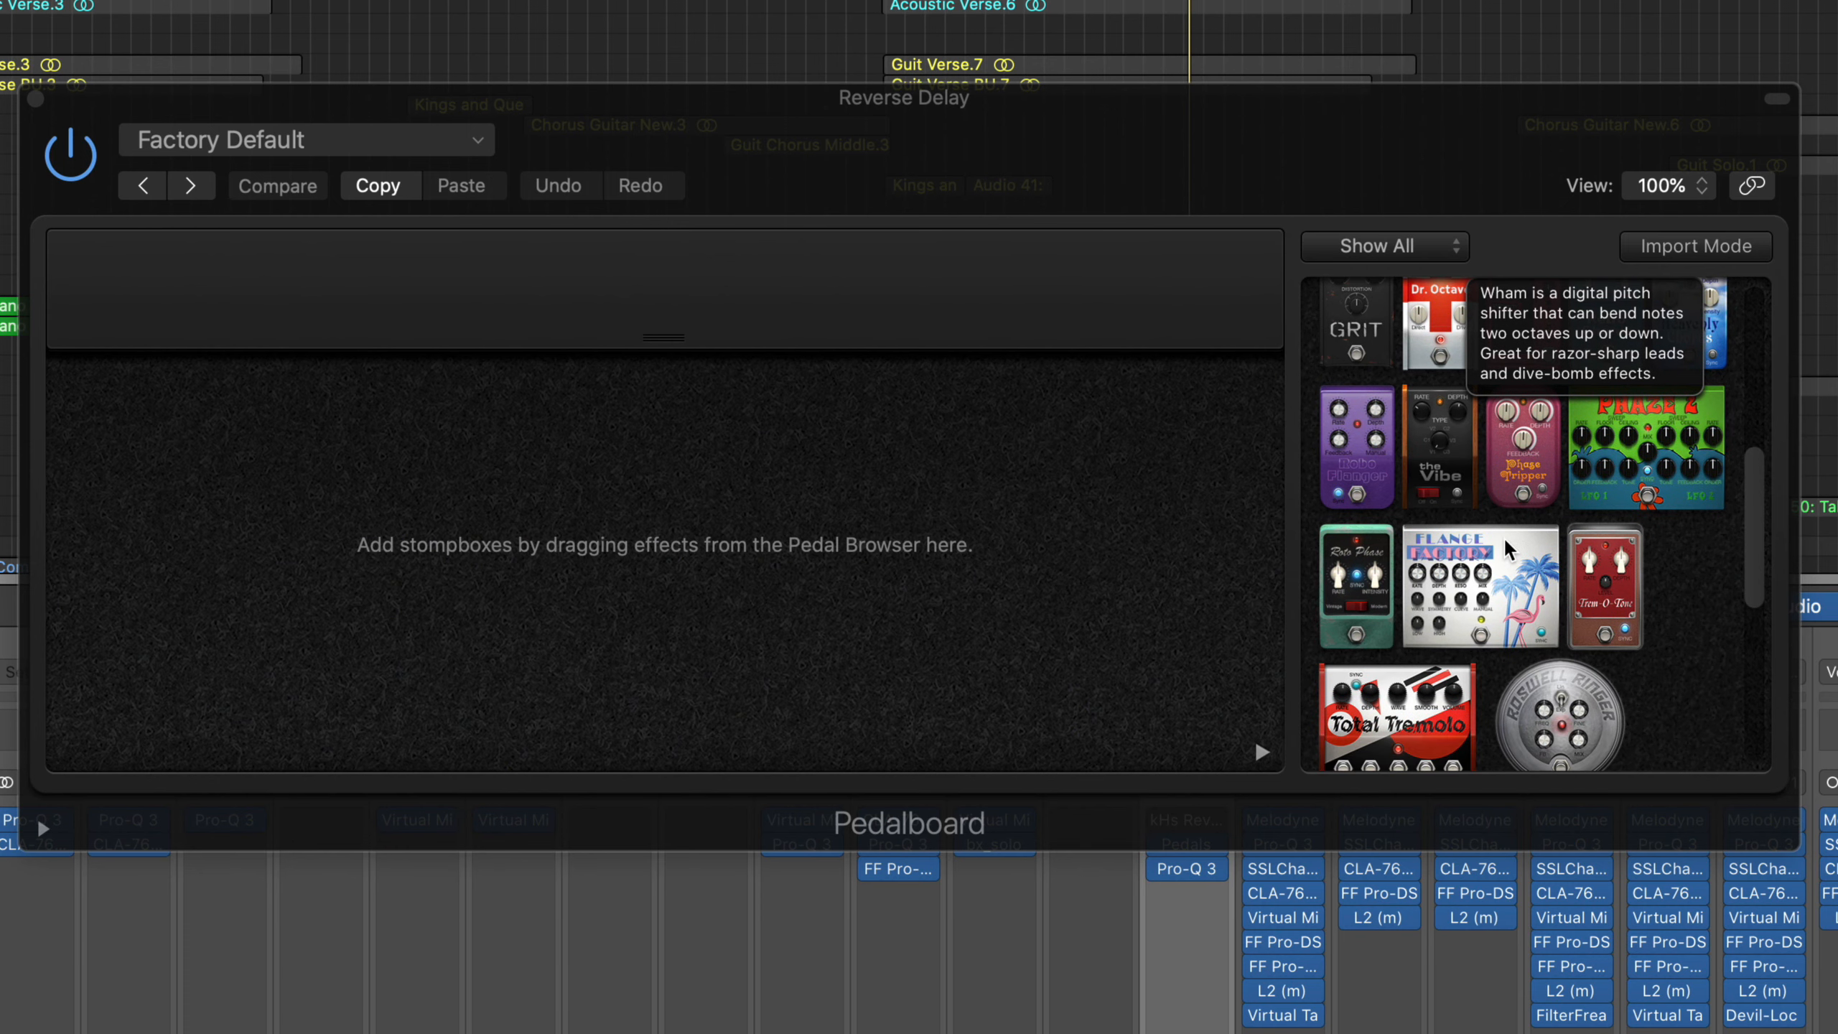
scroll(1507, 549, down, 8)
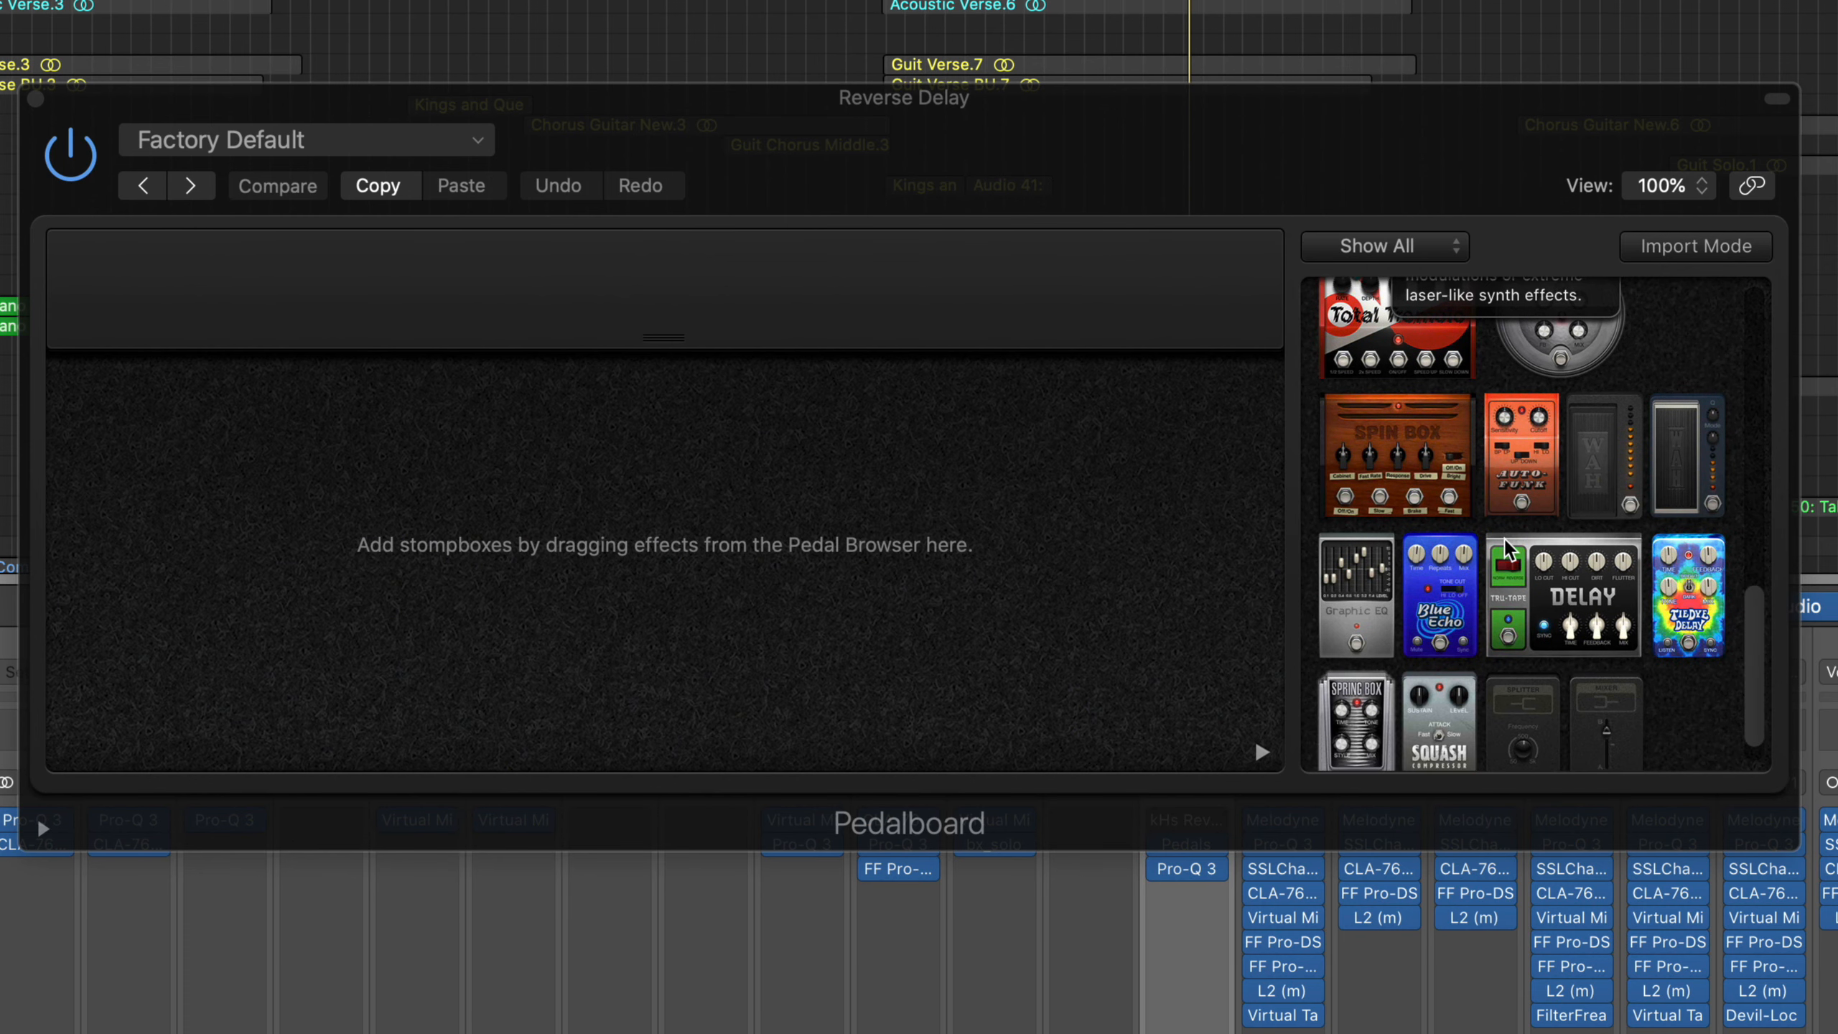
scroll(1508, 549, down, 1)
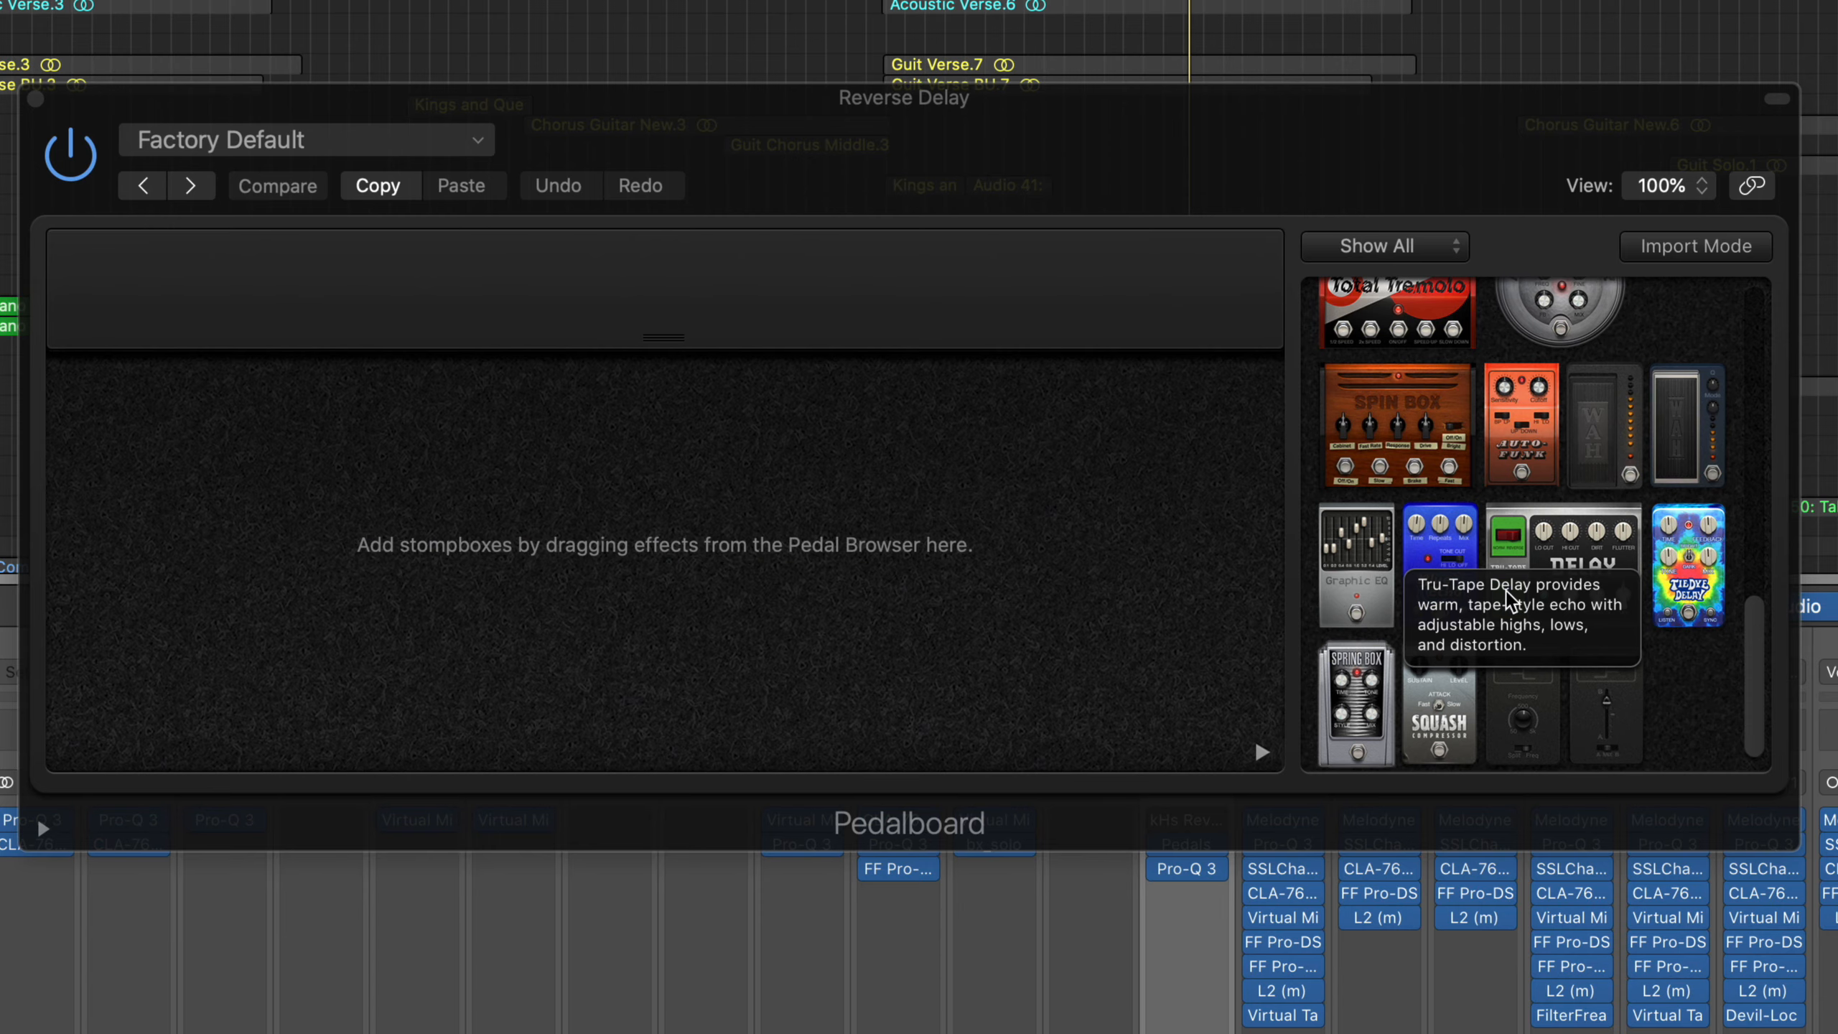
drag(1577, 565, 339, 532)
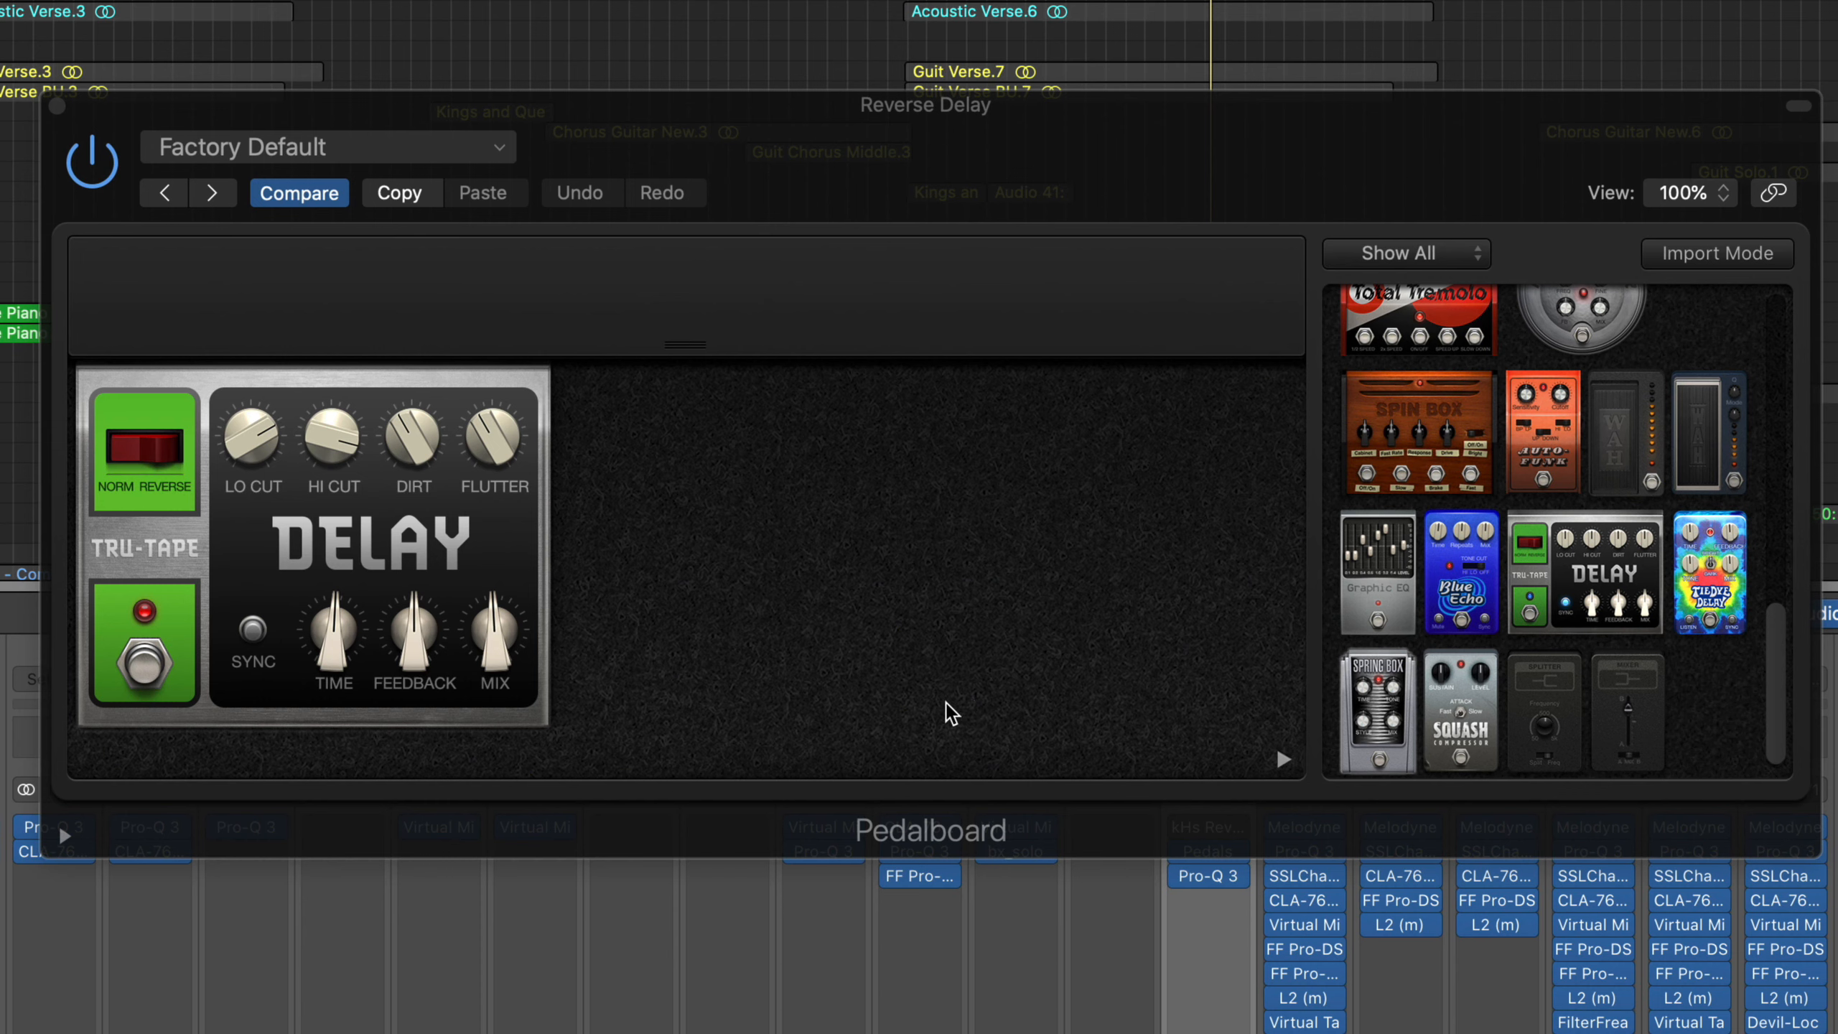
- Switch the Tru-Tape Delay to Reverse, turn on Sync, and raise its Time knob slightly
click(164, 467)
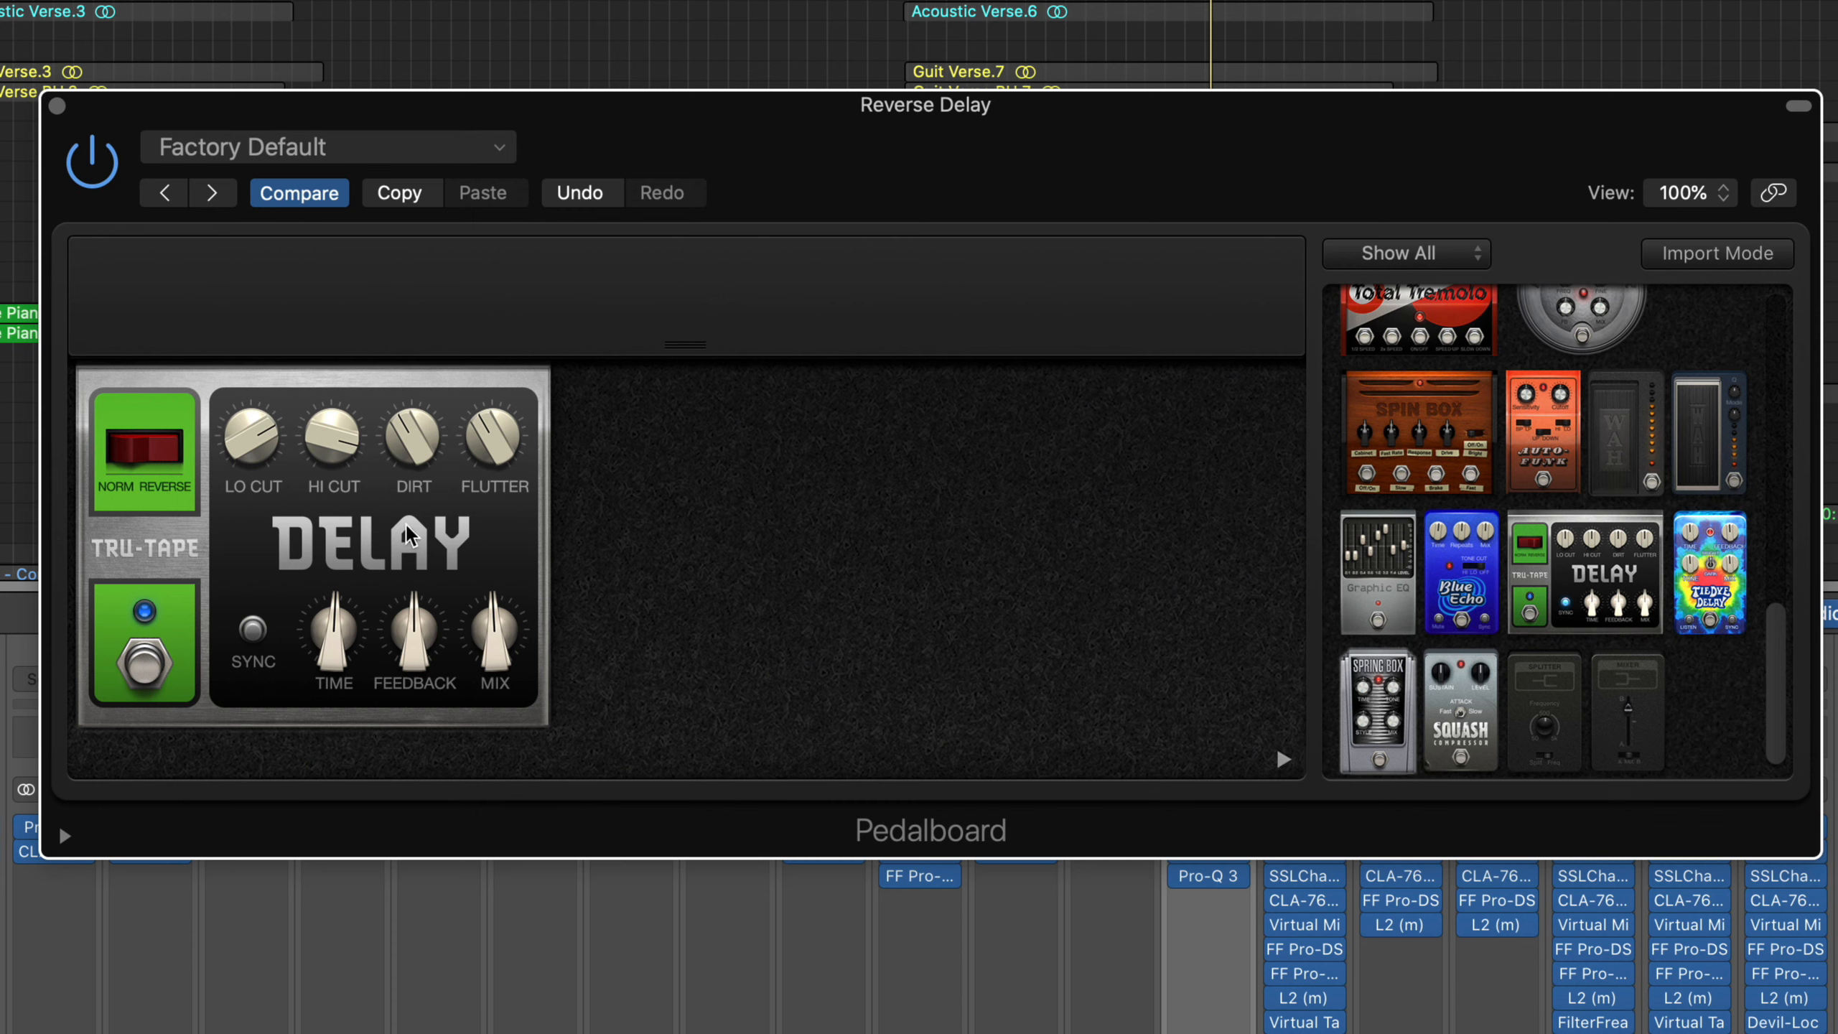
click(255, 629)
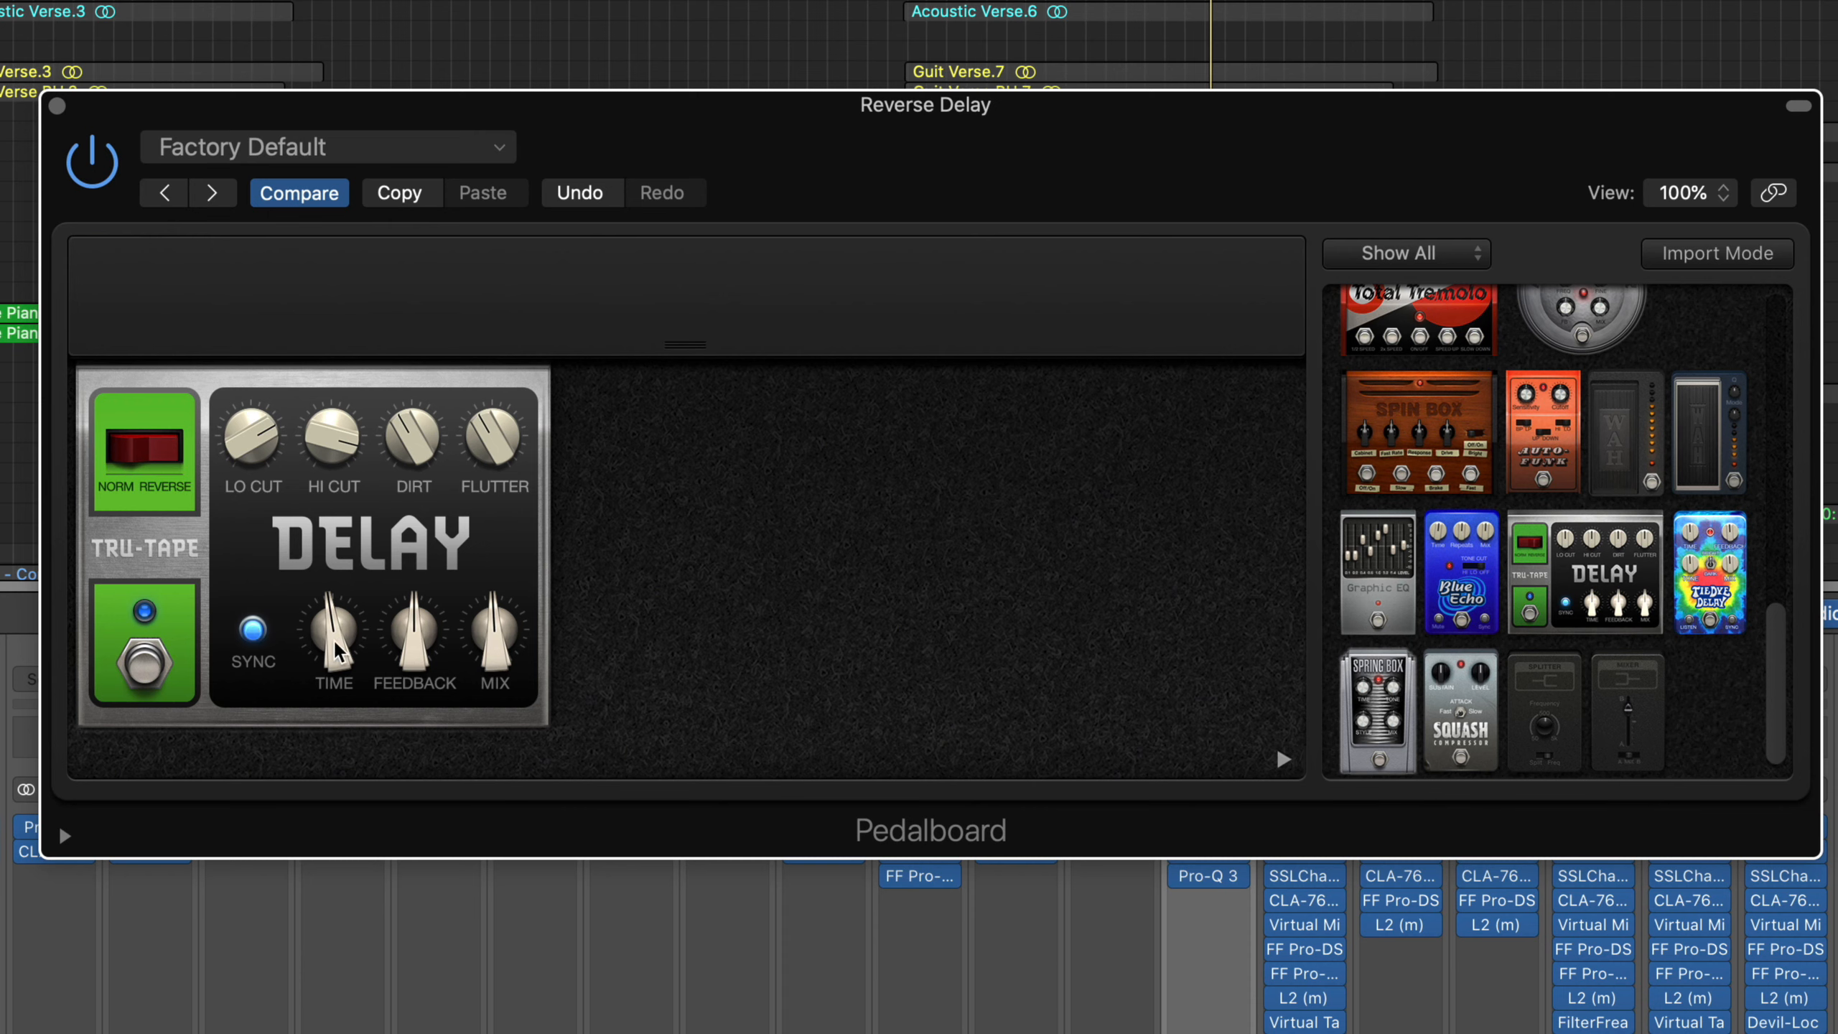
drag(336, 648, 338, 623)
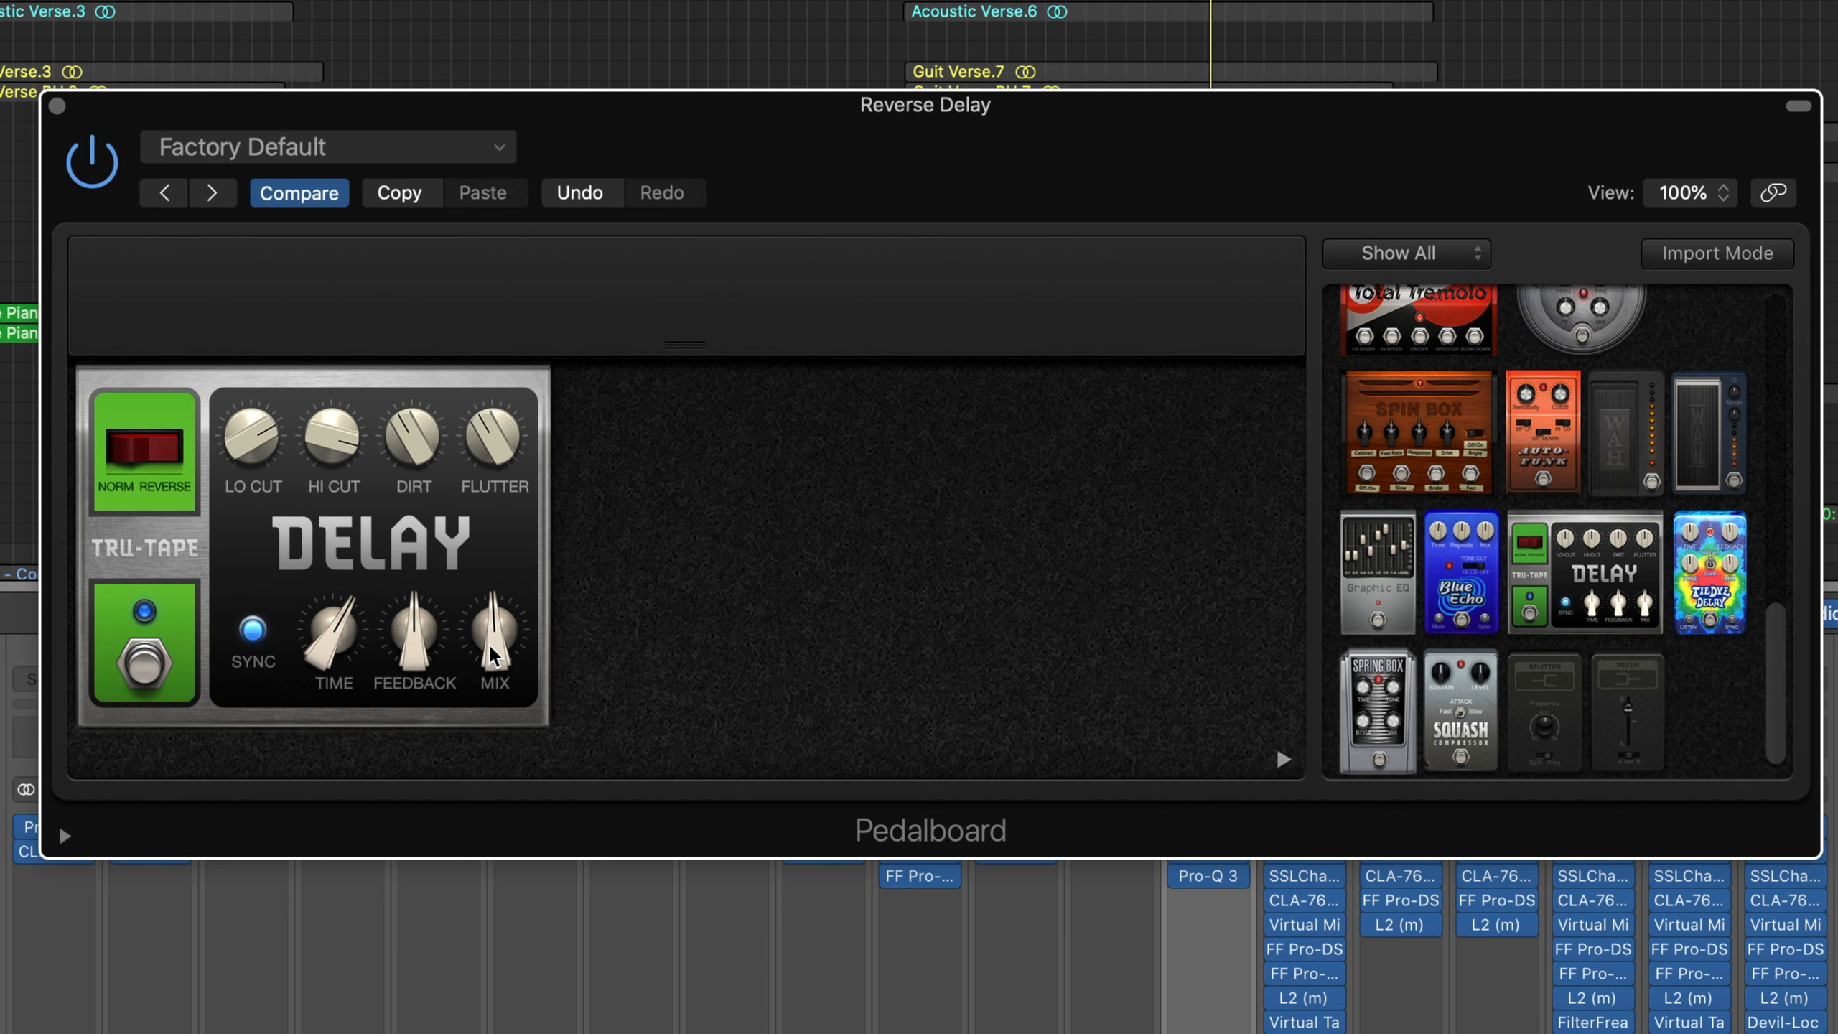
- Try a much higher Mix setting on the Tru-Tape Delay and return the knob to its centre position
drag(489, 655, 520, 487)
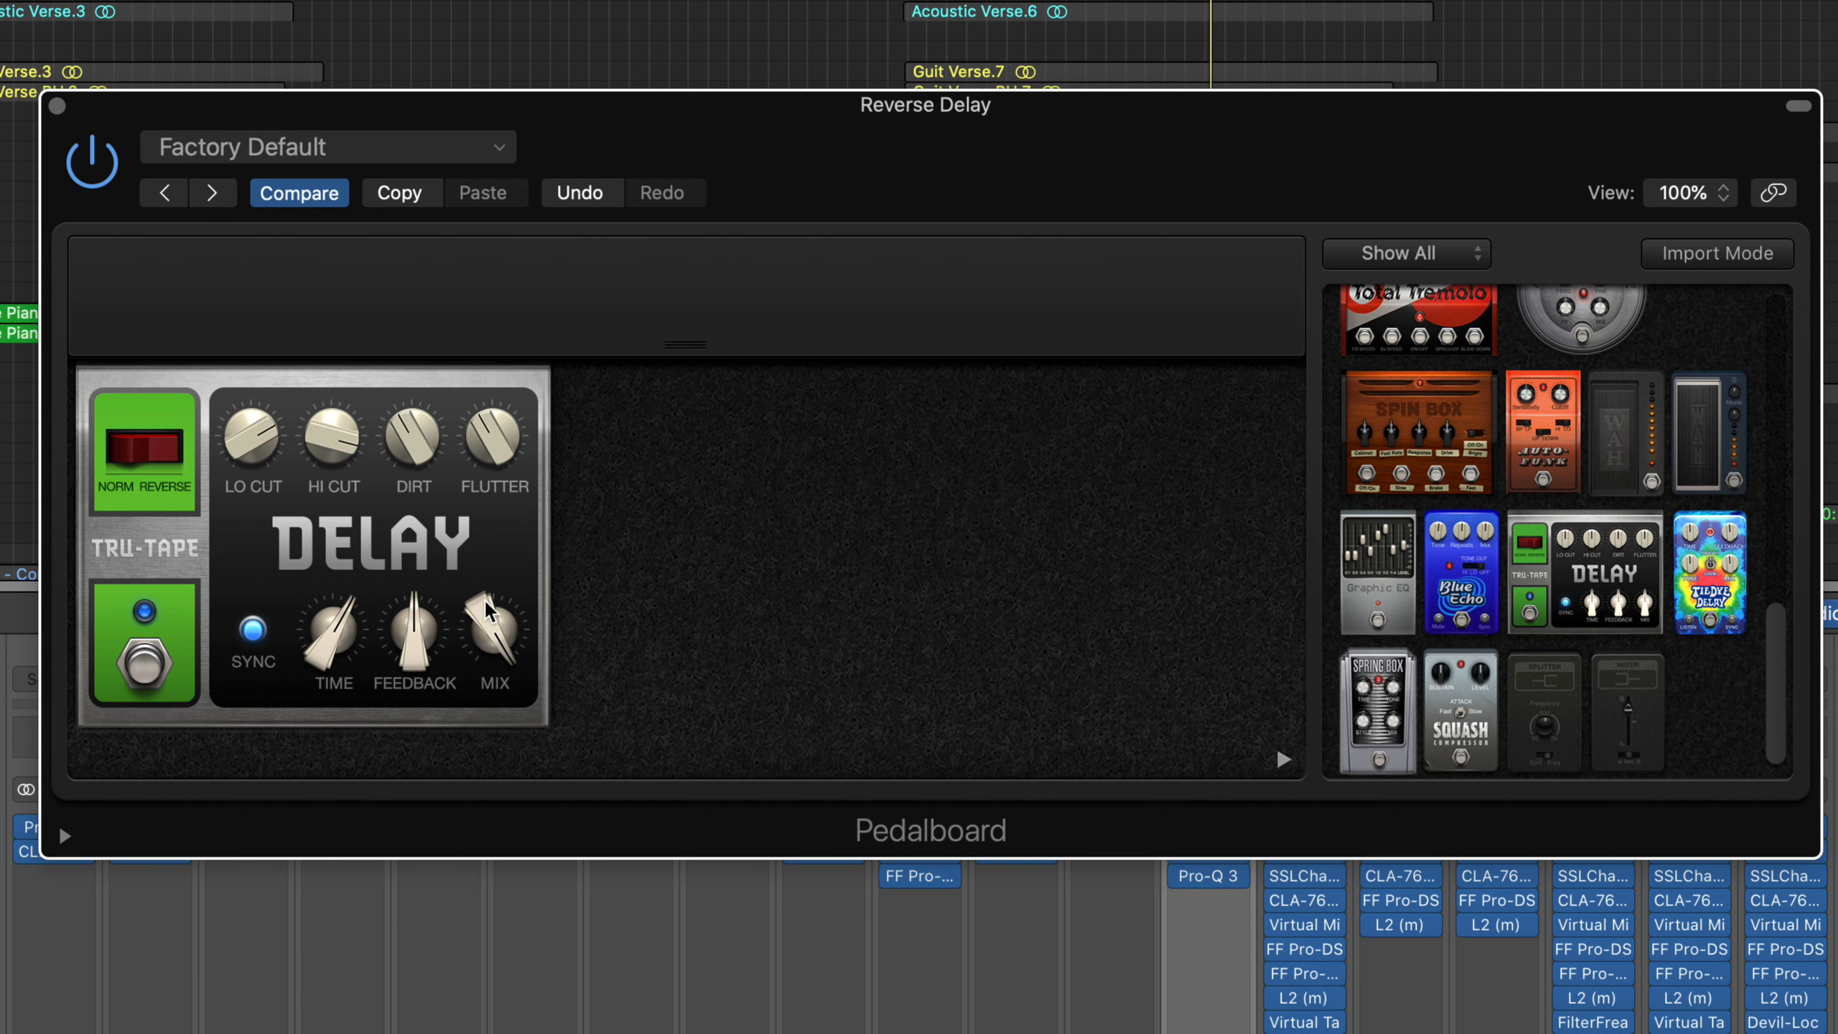
drag(488, 623, 491, 543)
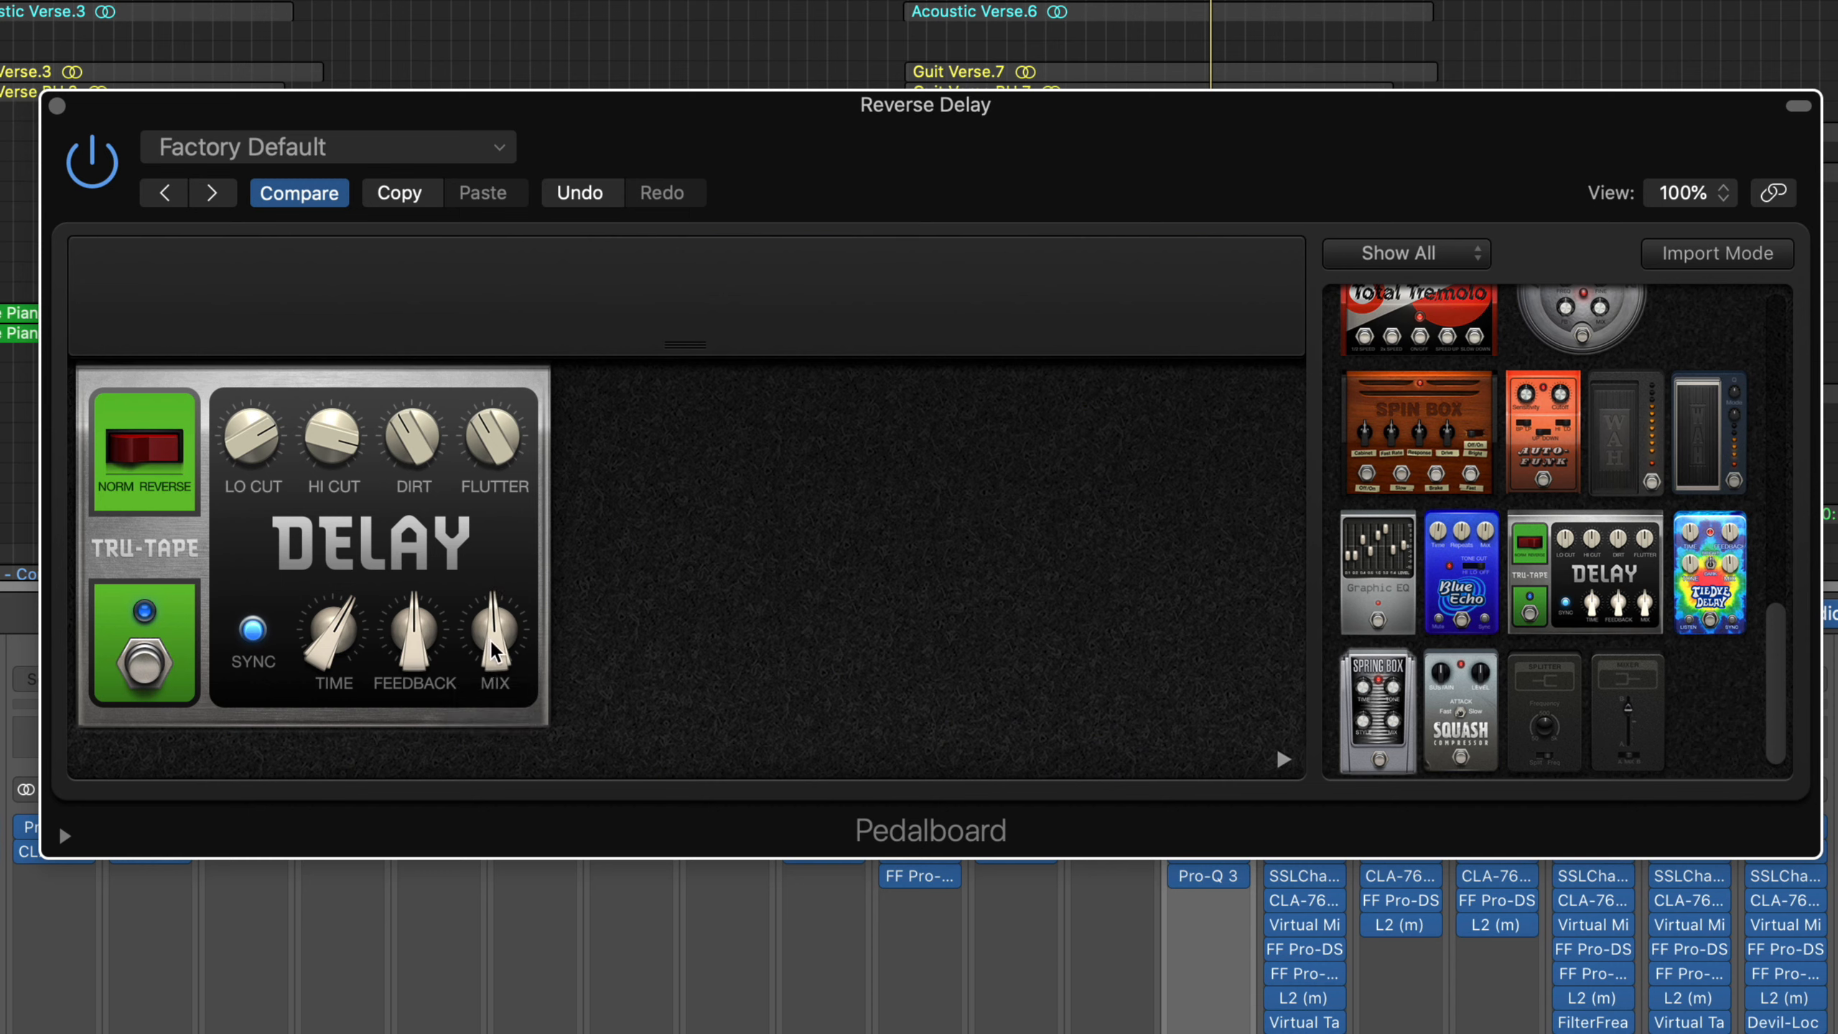
- Raise the Tru-Tape Delay's Mix to near maximum, fine-tune its Feedback around the centre, and close the Pedalboard window
drag(492, 645, 501, 505)
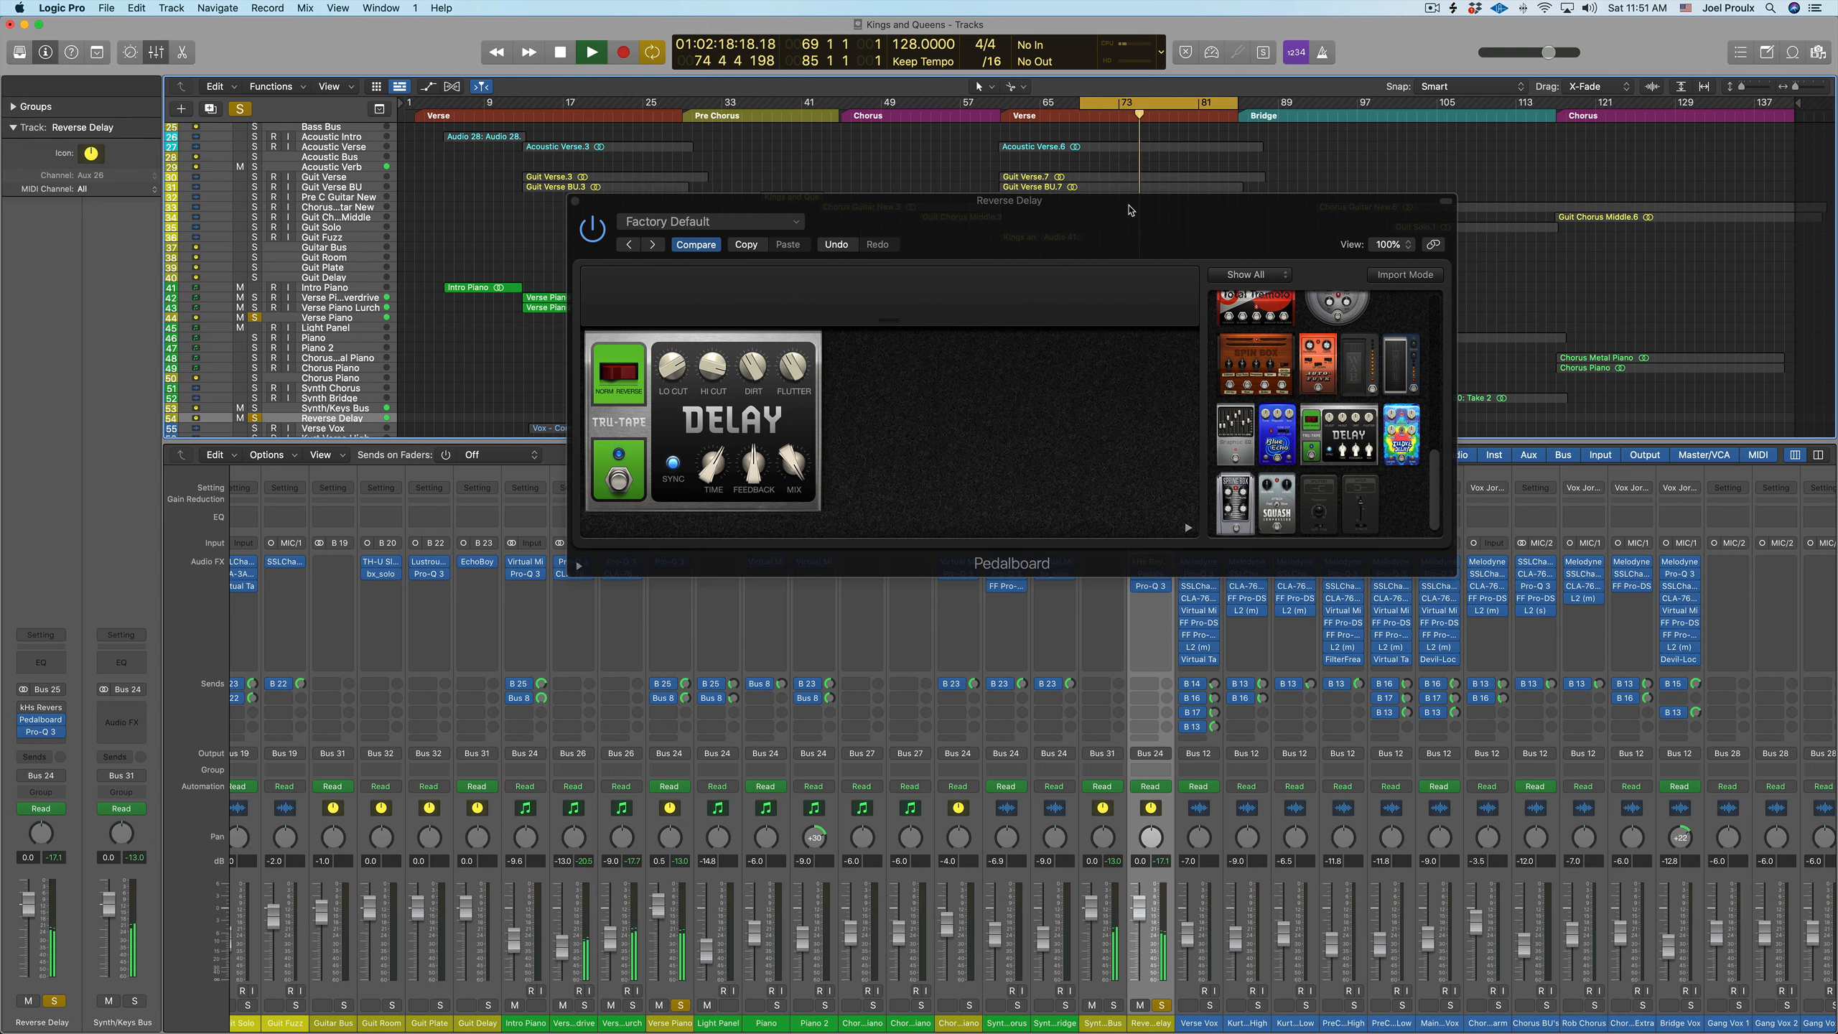
key(space)
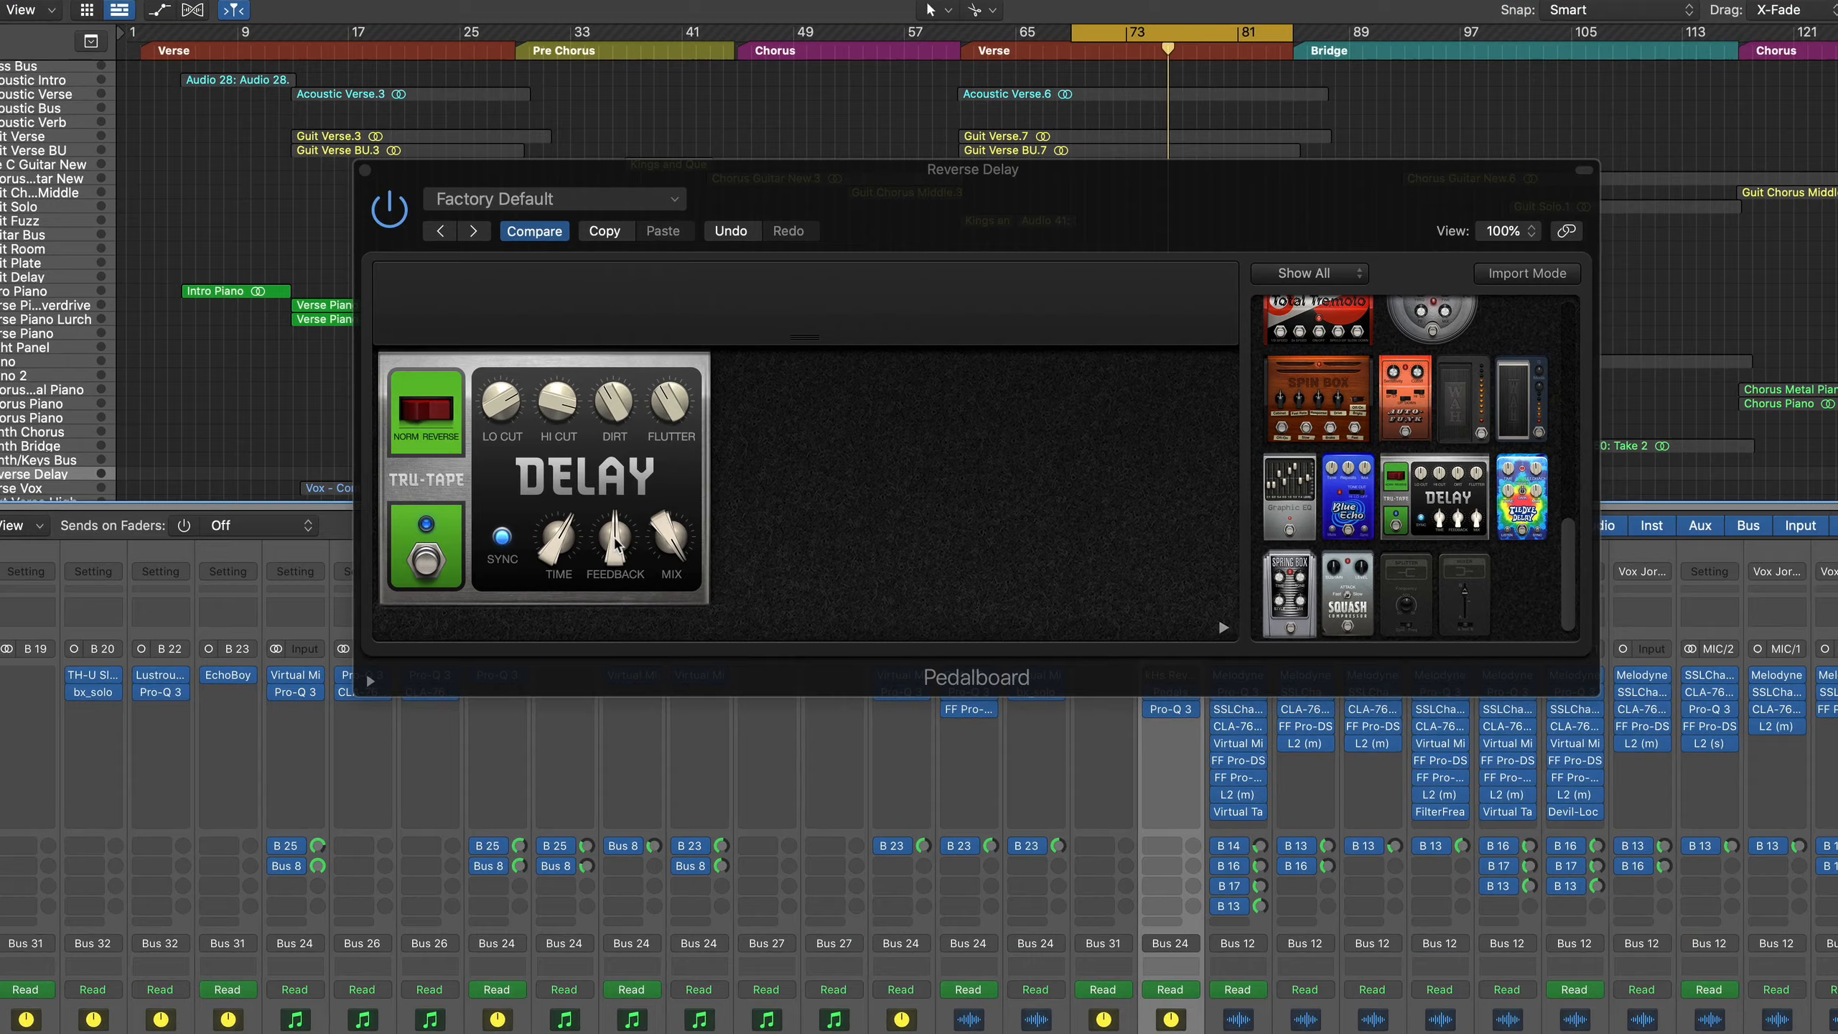
drag(756, 466, 756, 472)
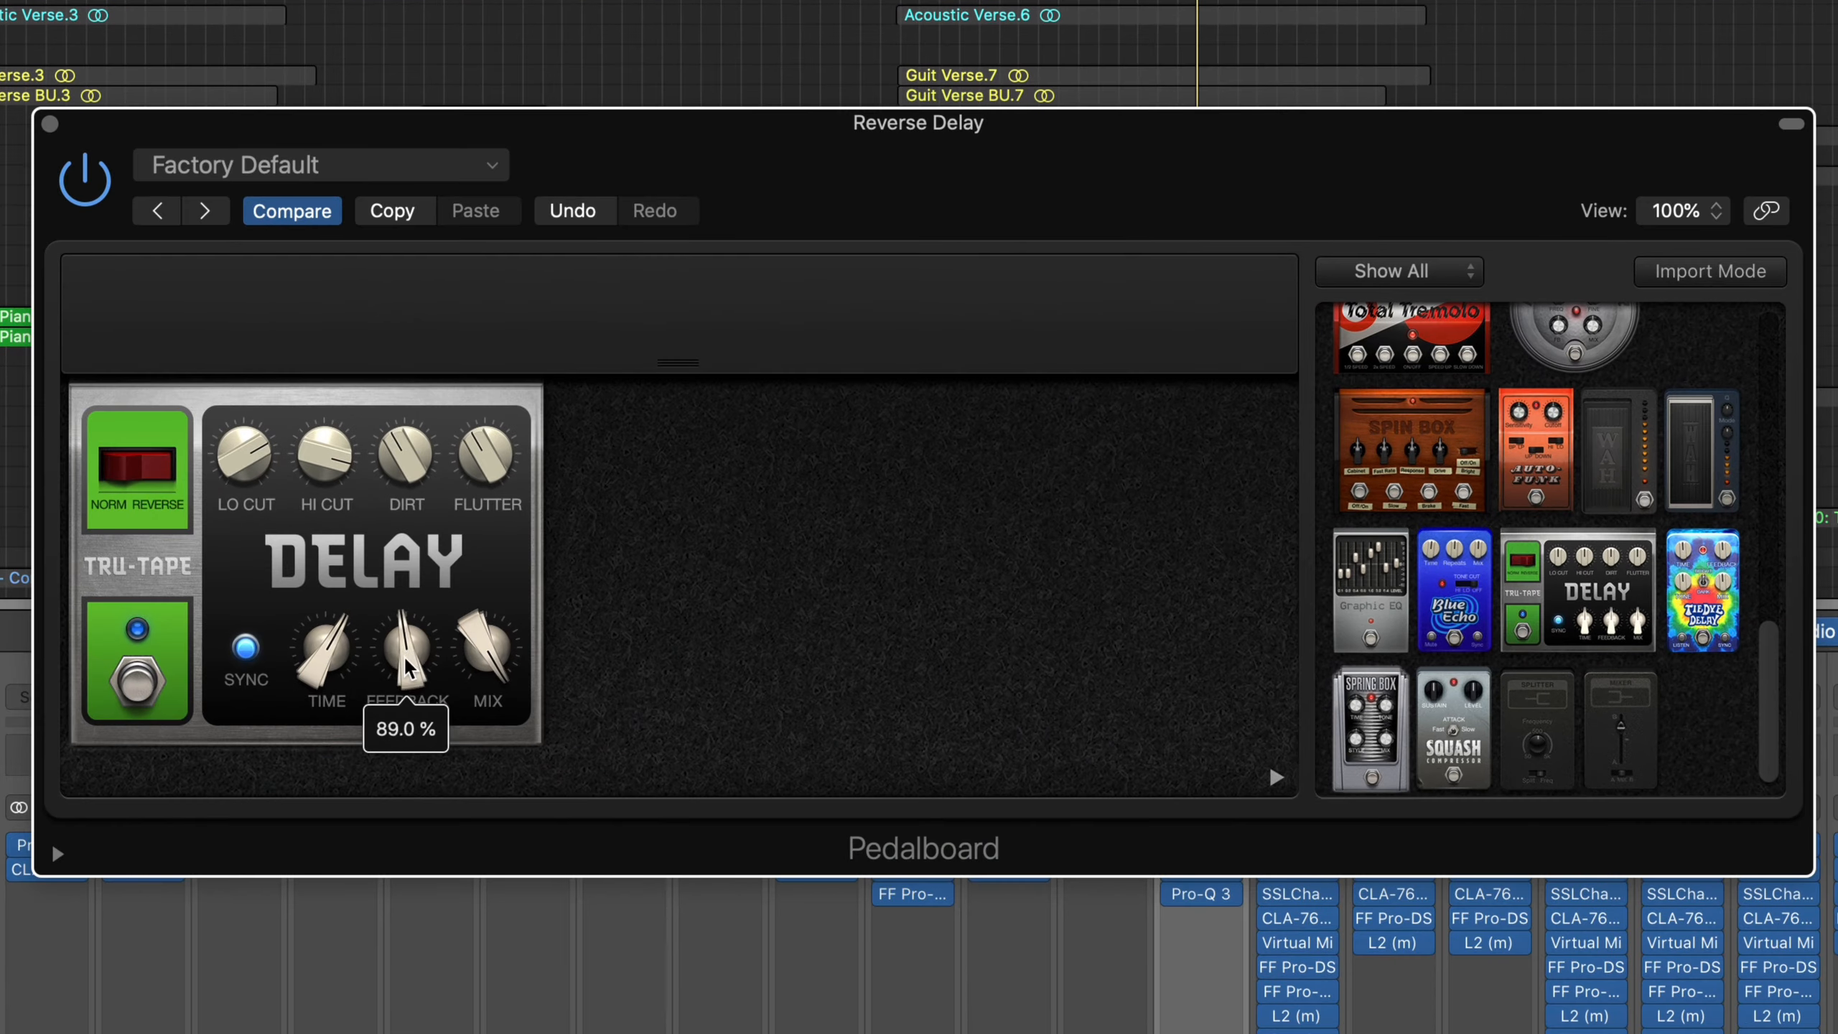
drag(409, 666, 403, 699)
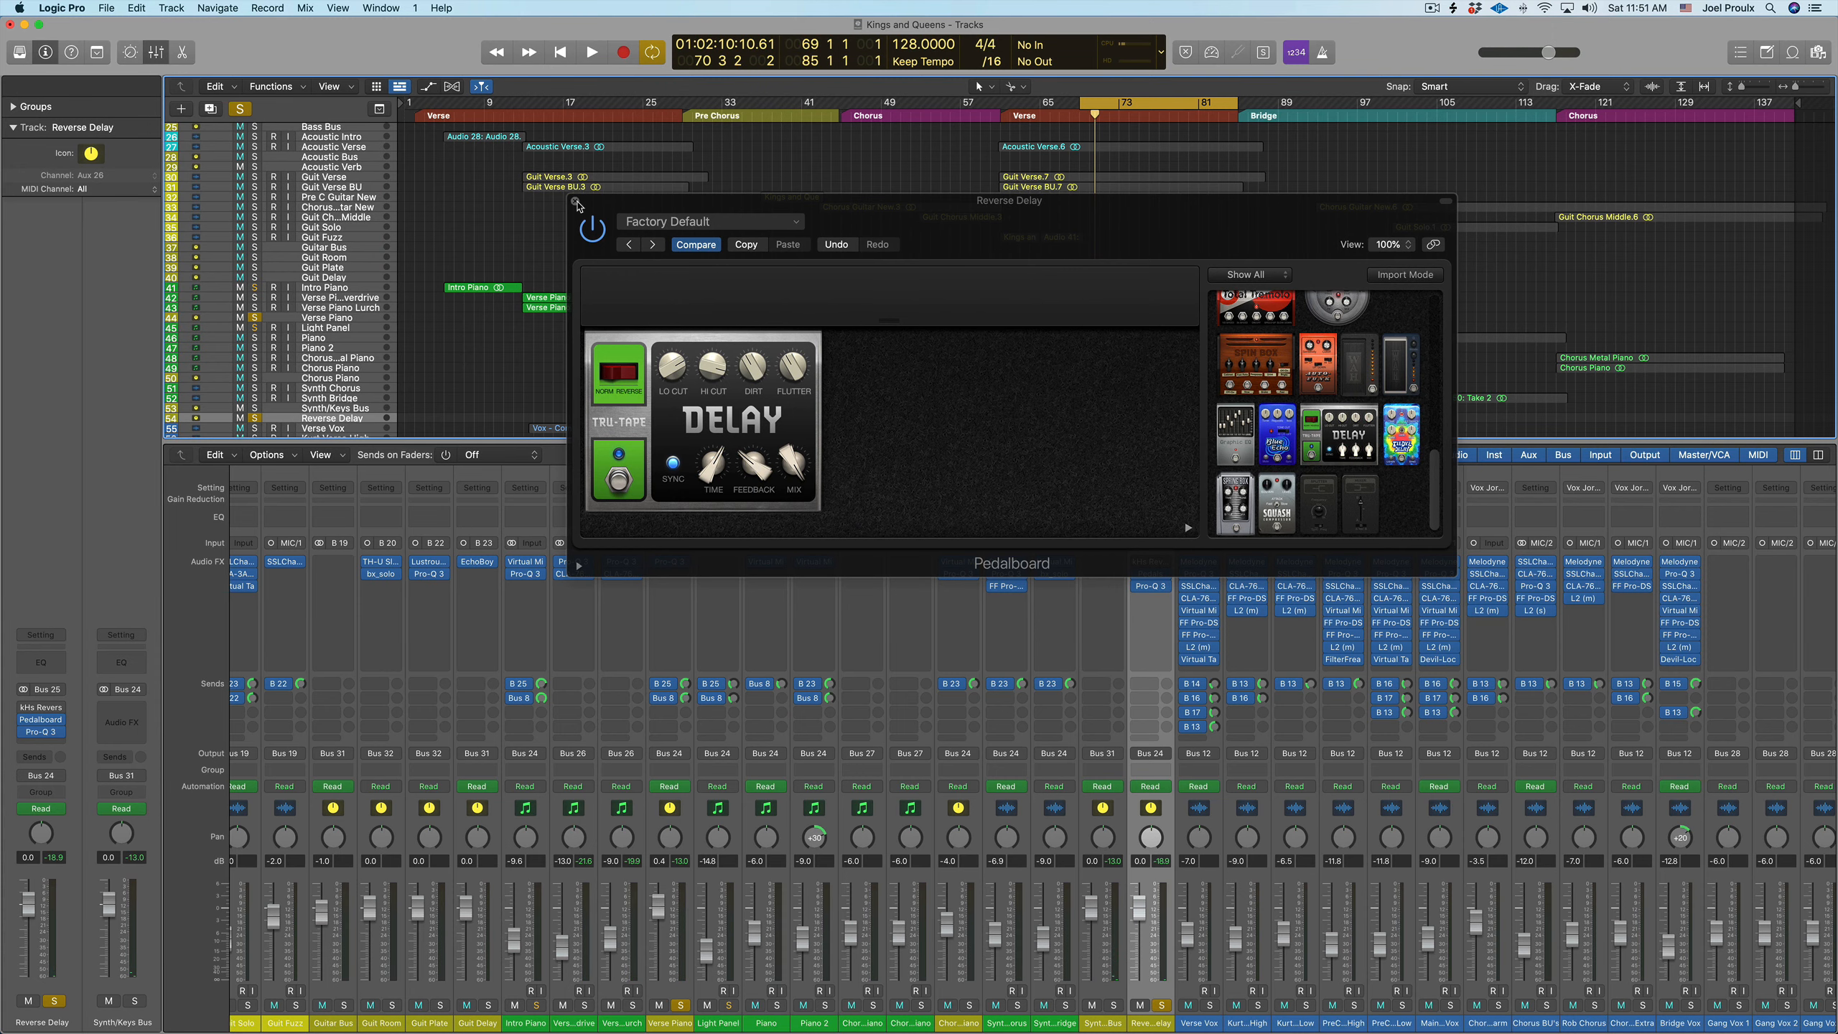
click(576, 202)
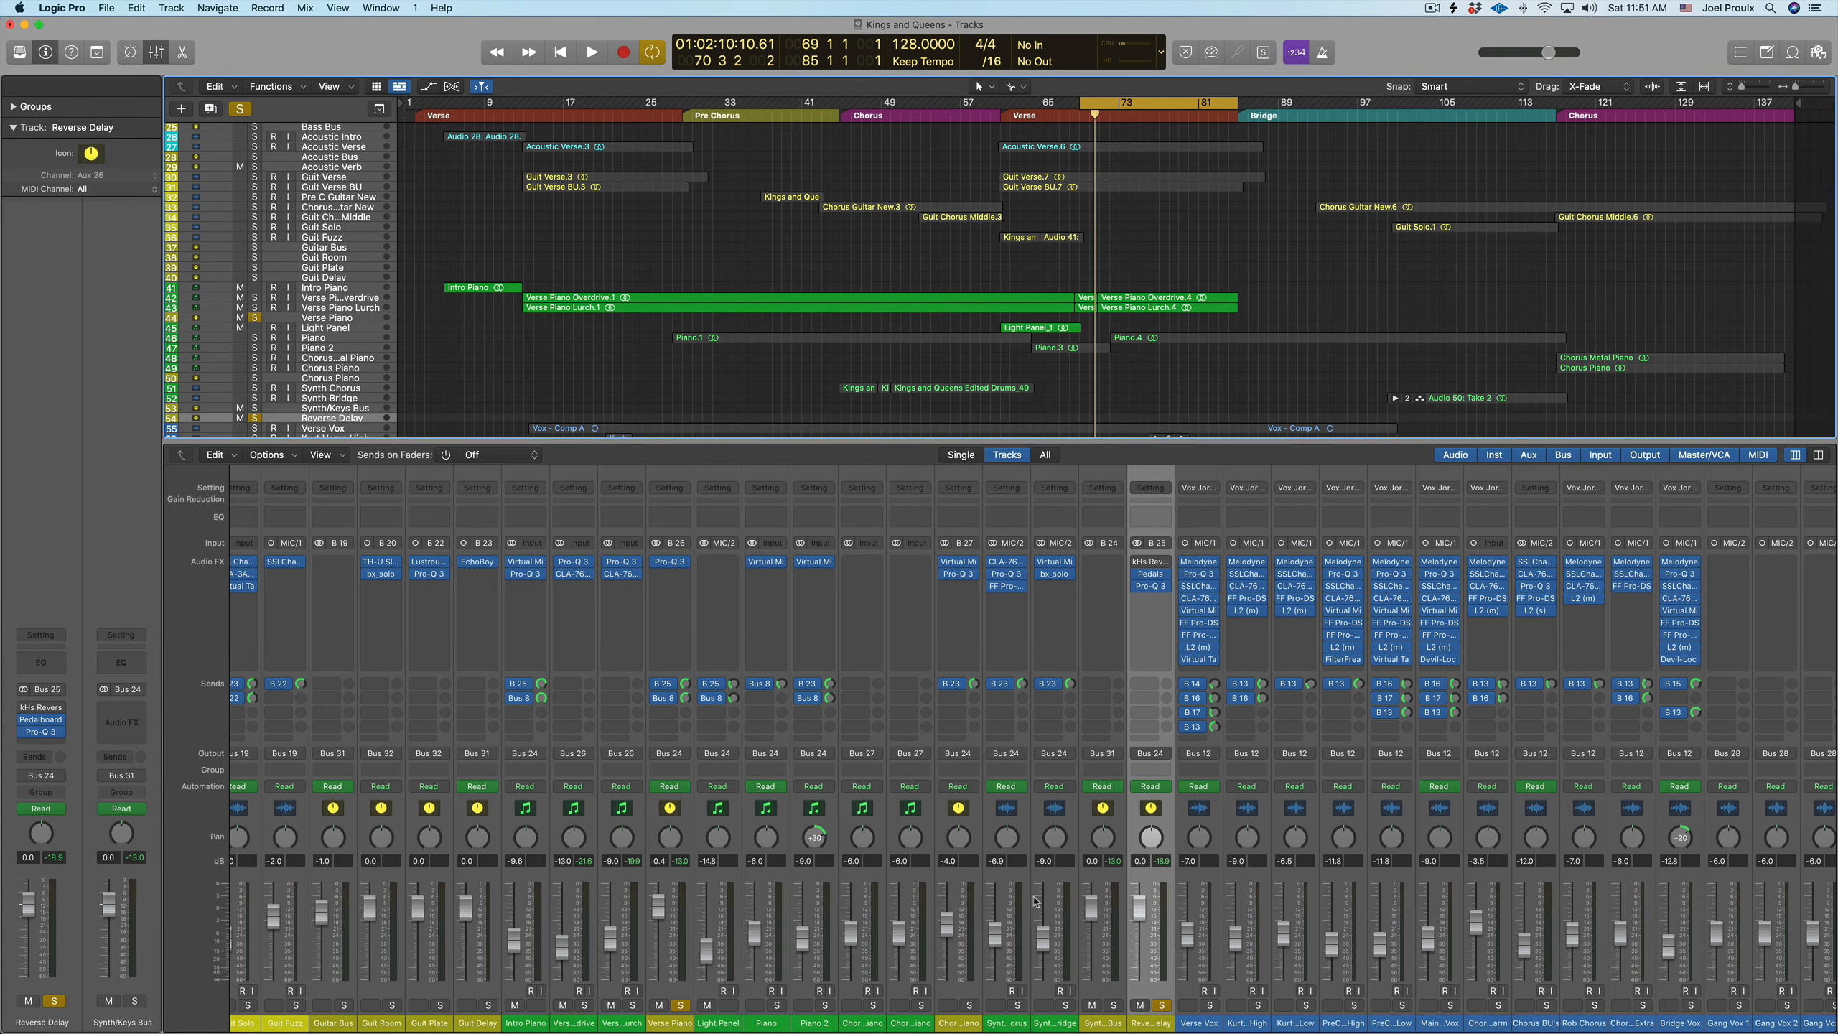
- Turn off the active solos, including Verse Piano, and play the verse in the full mix from bar 69
click(681, 1008)
drag(1095, 114, 1080, 114)
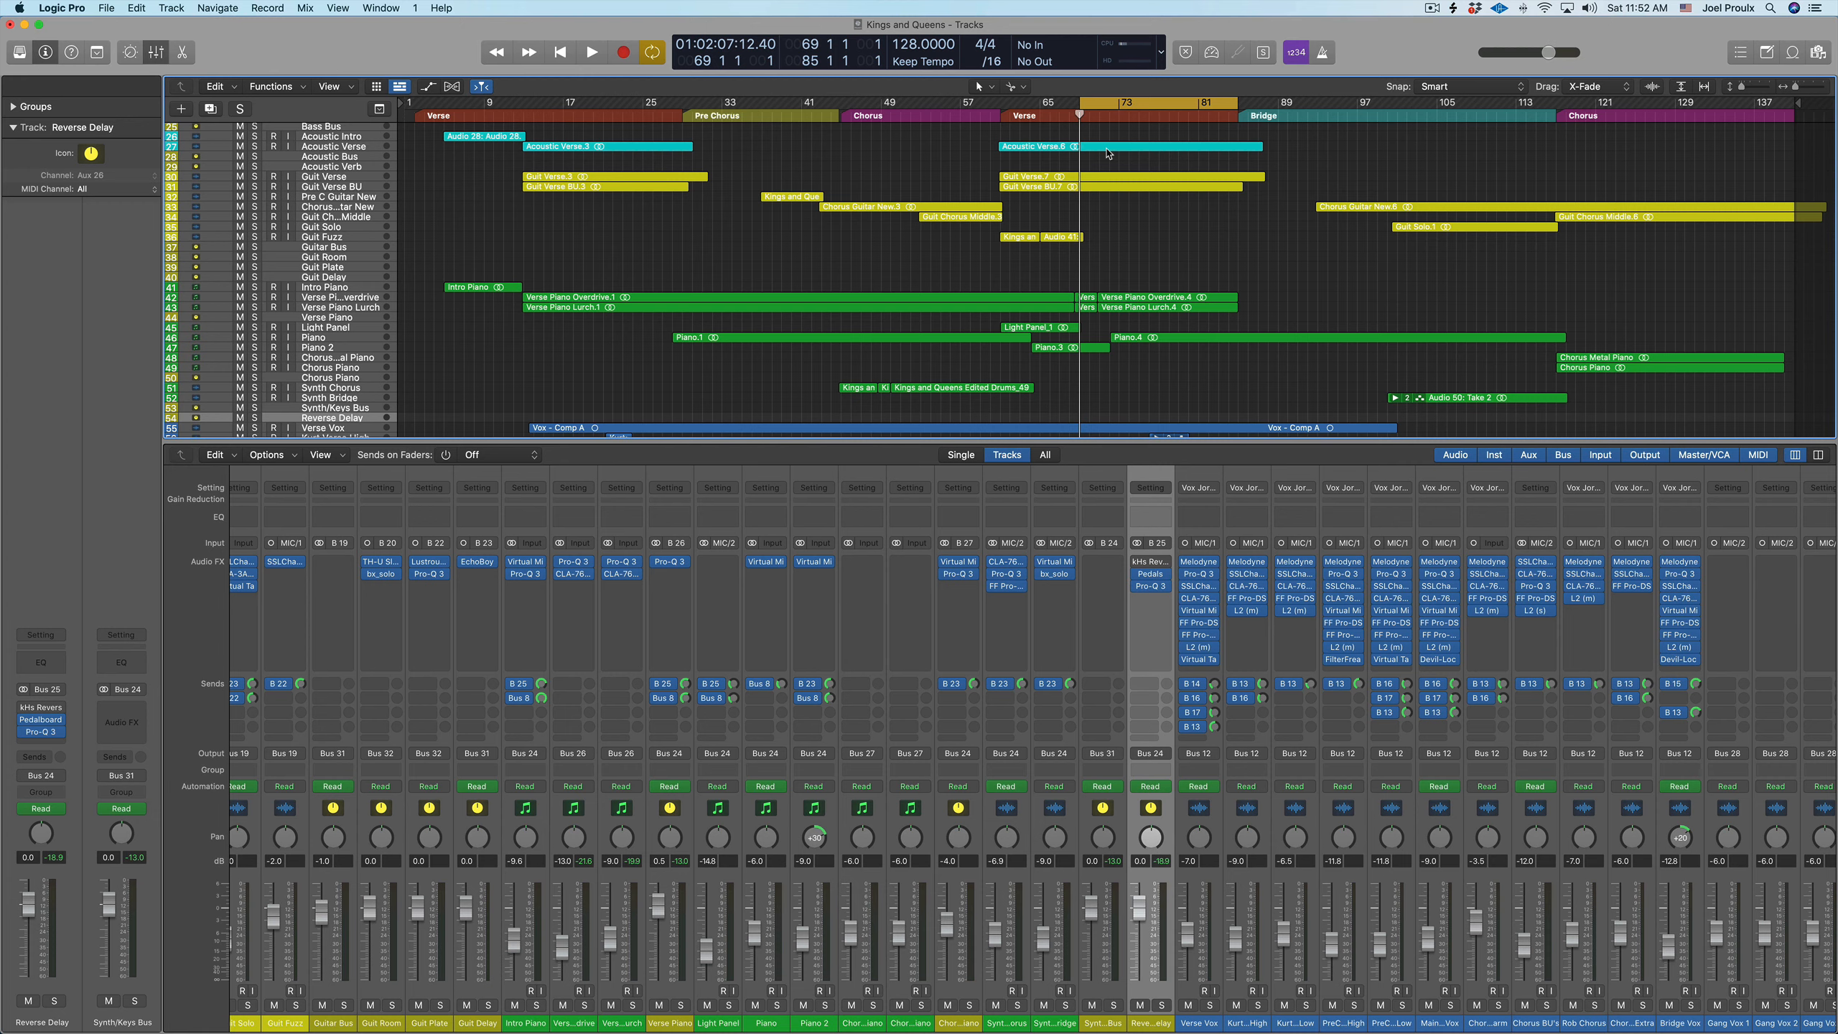
key(space)
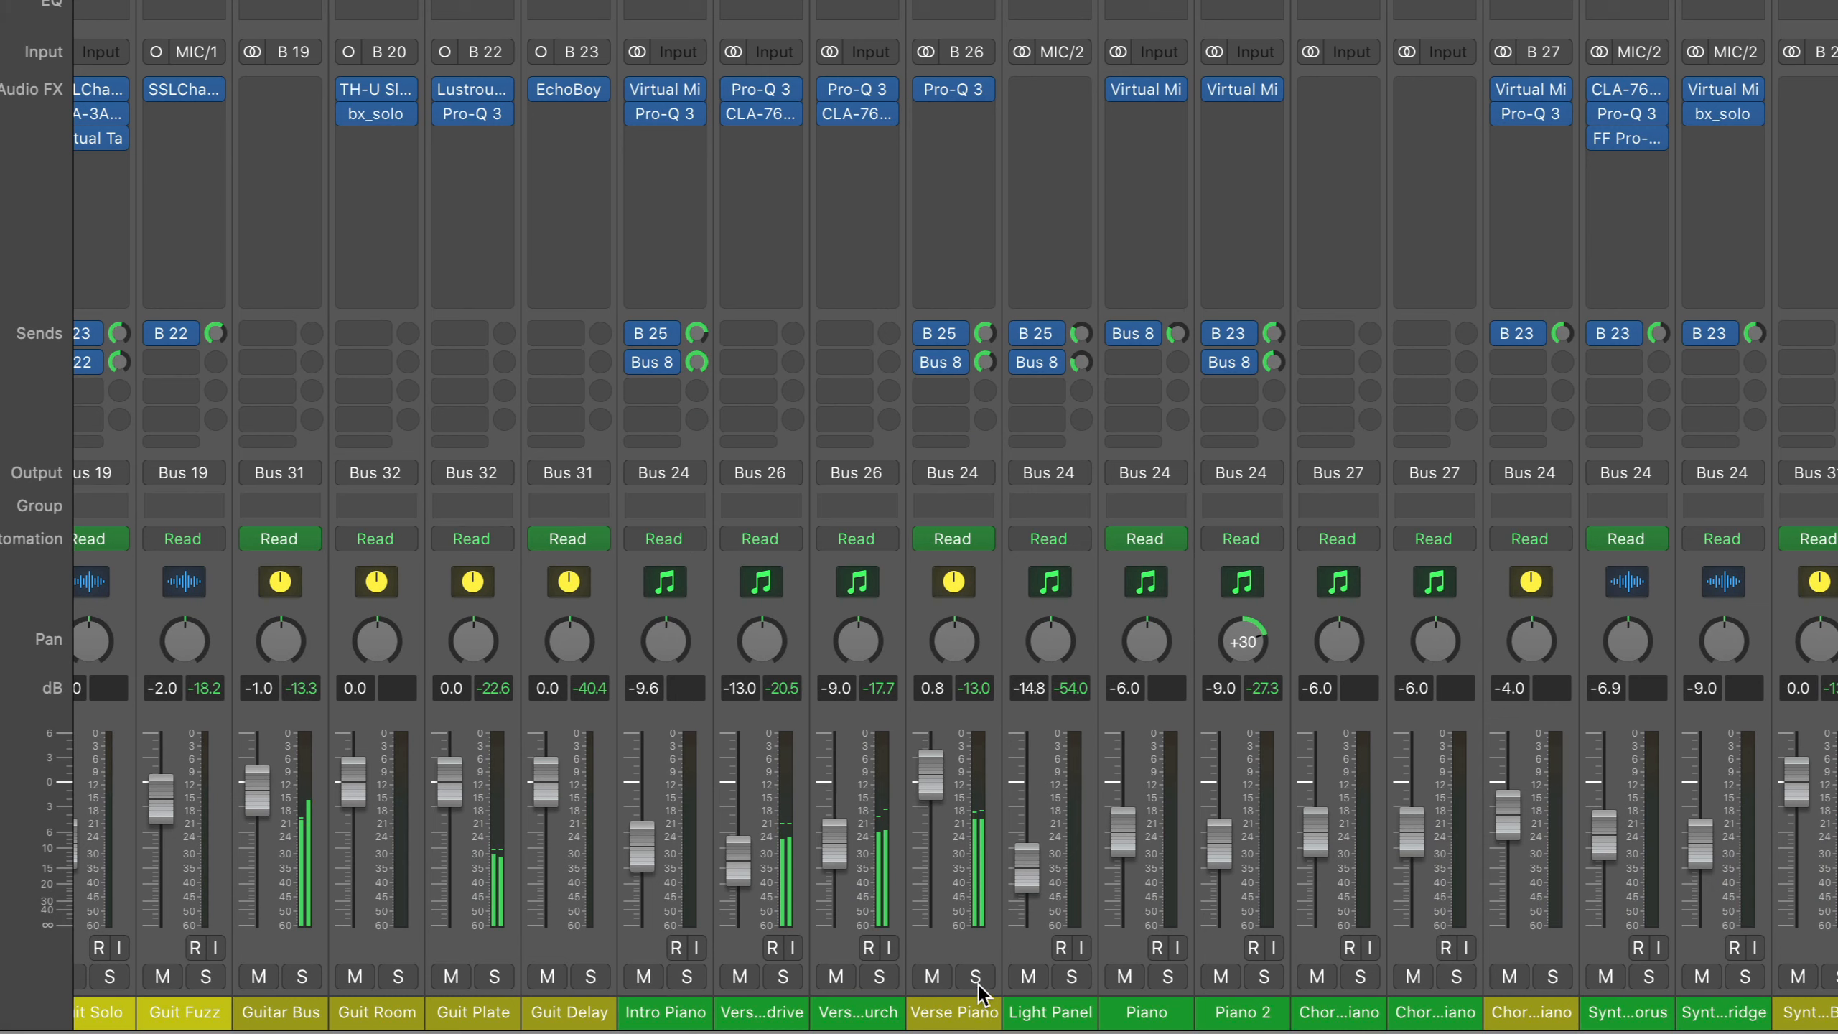
click(680, 1006)
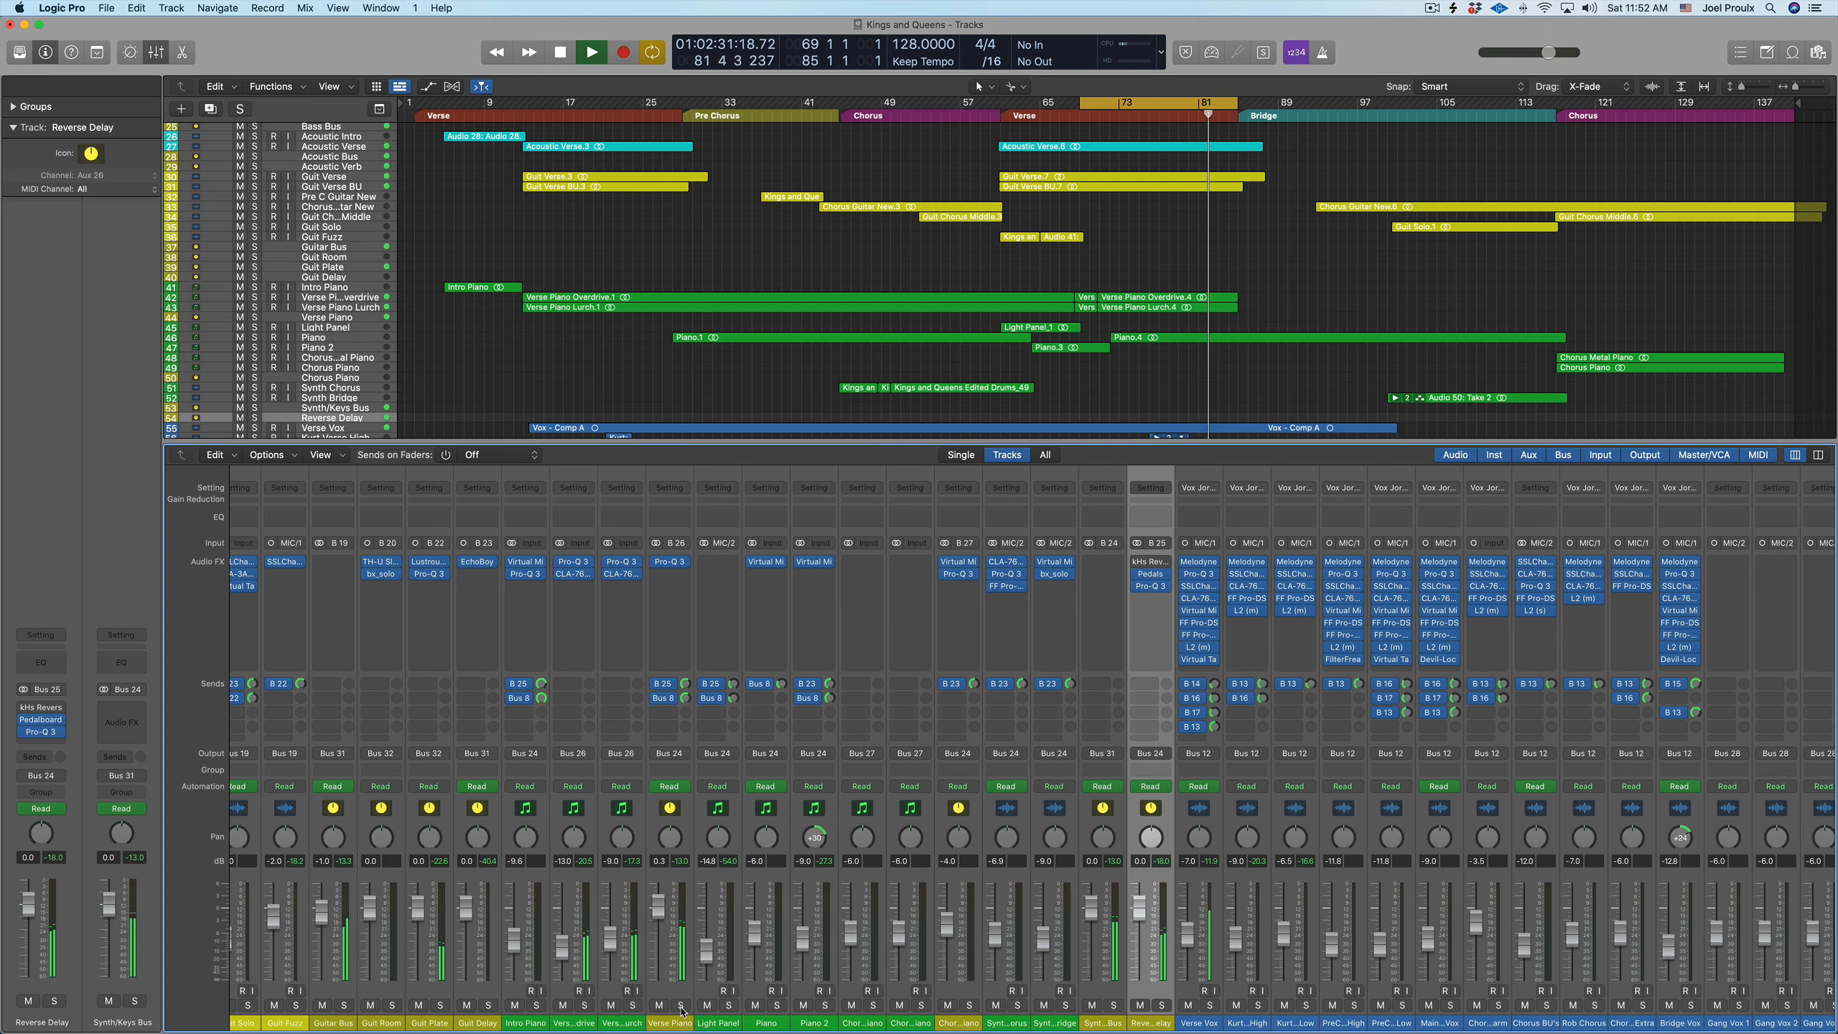
key(space)
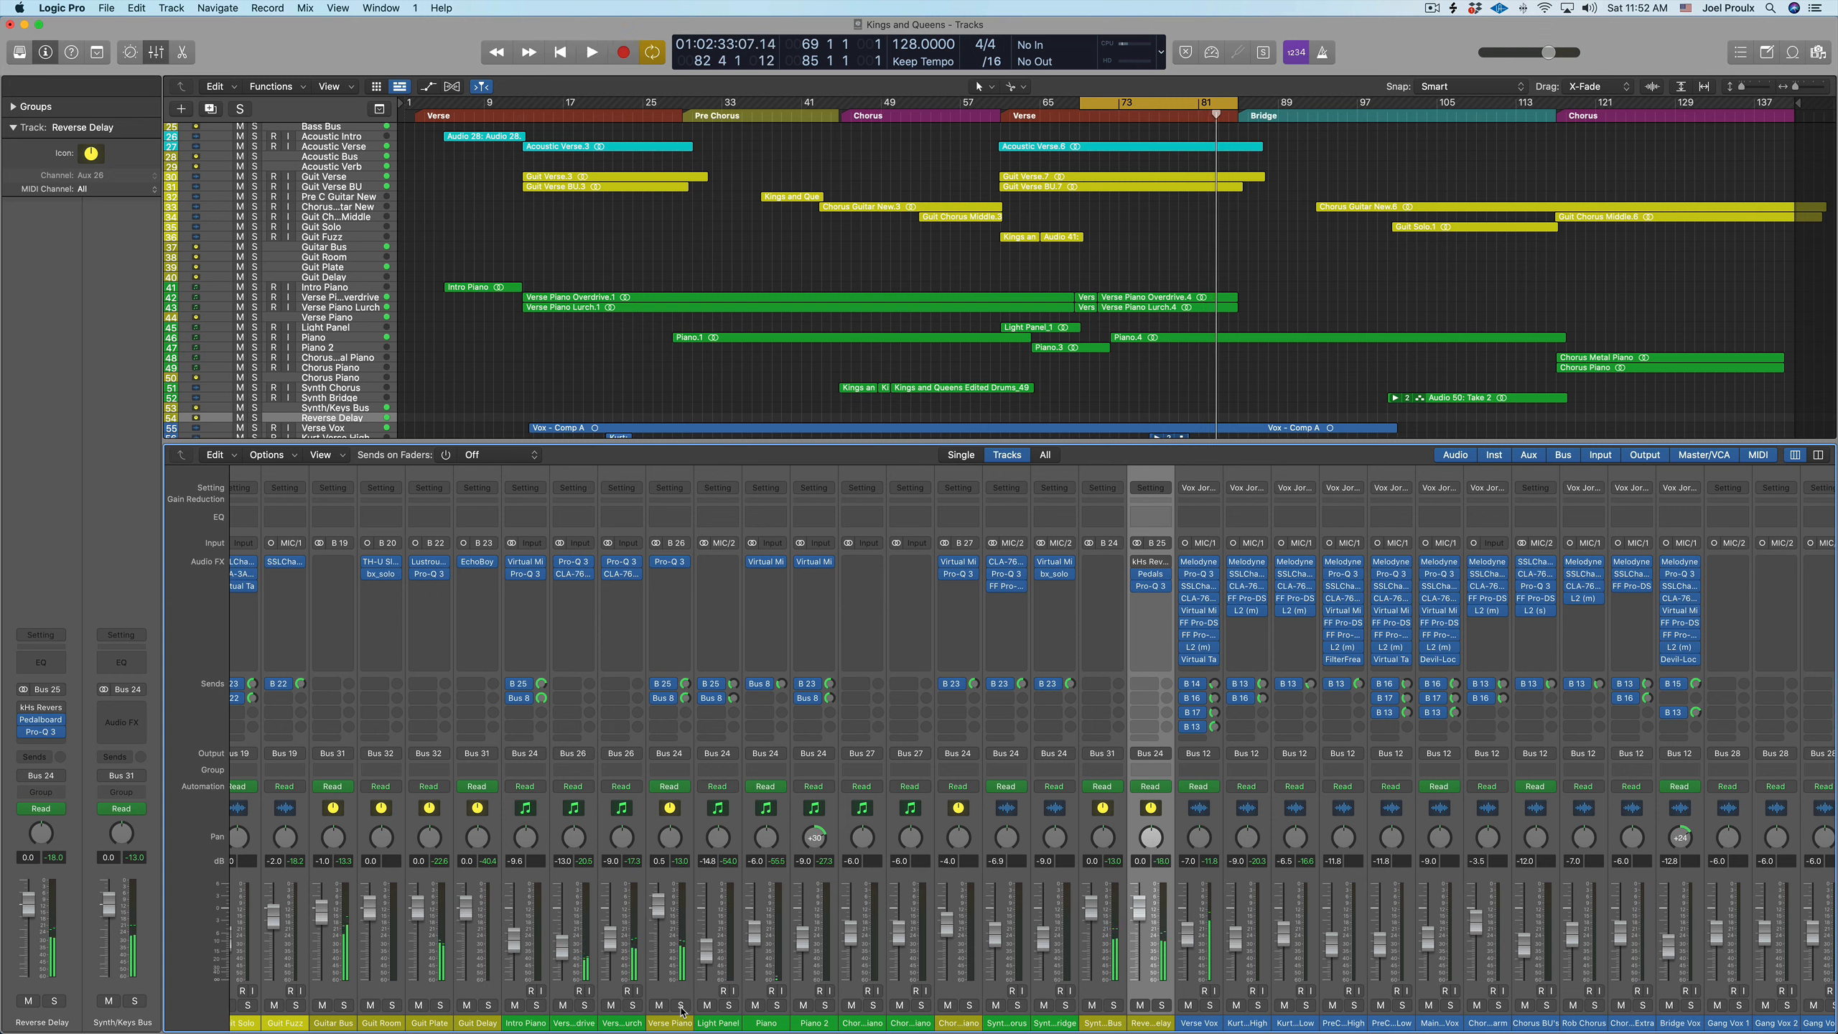